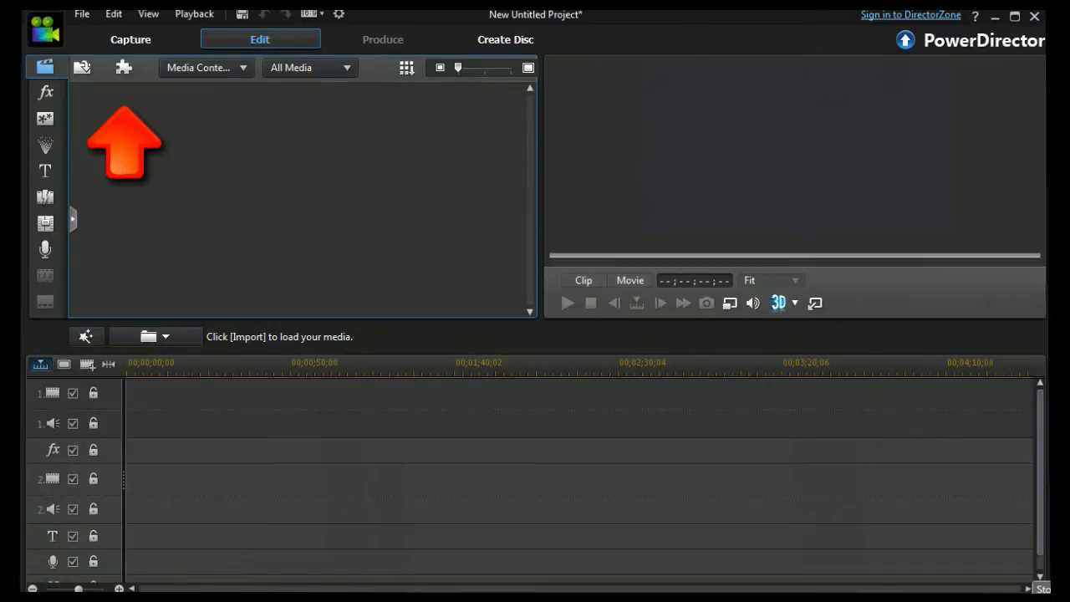
Bring up the Plug-ins list offering MultiCam Designer and Theme Designer
left_click(124, 74)
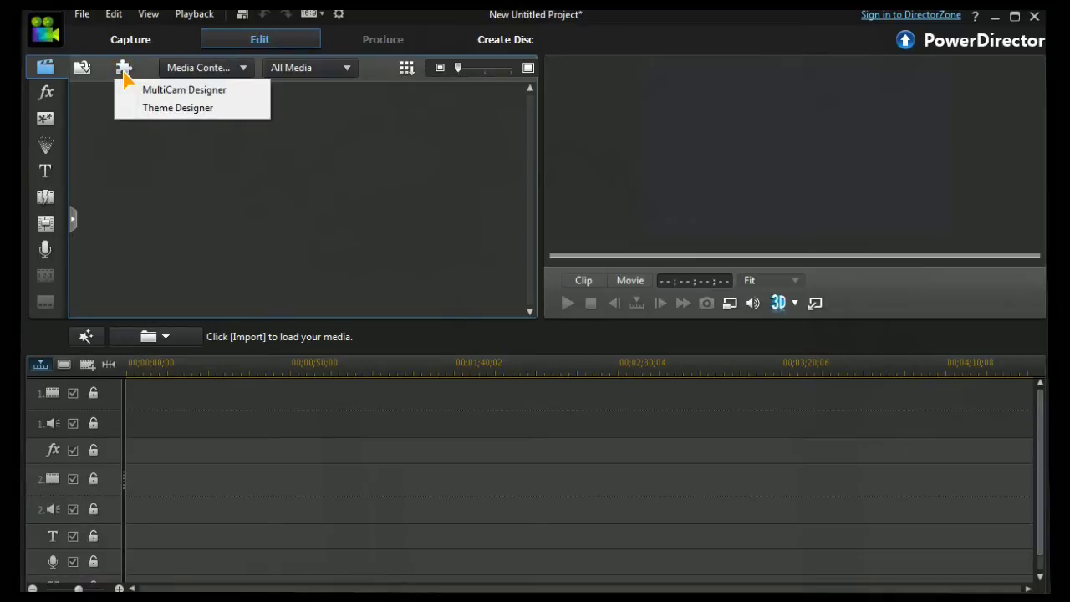
Launch Theme Designer, group templates by Sequence Type, then back to Theme Template
left_click(161, 117)
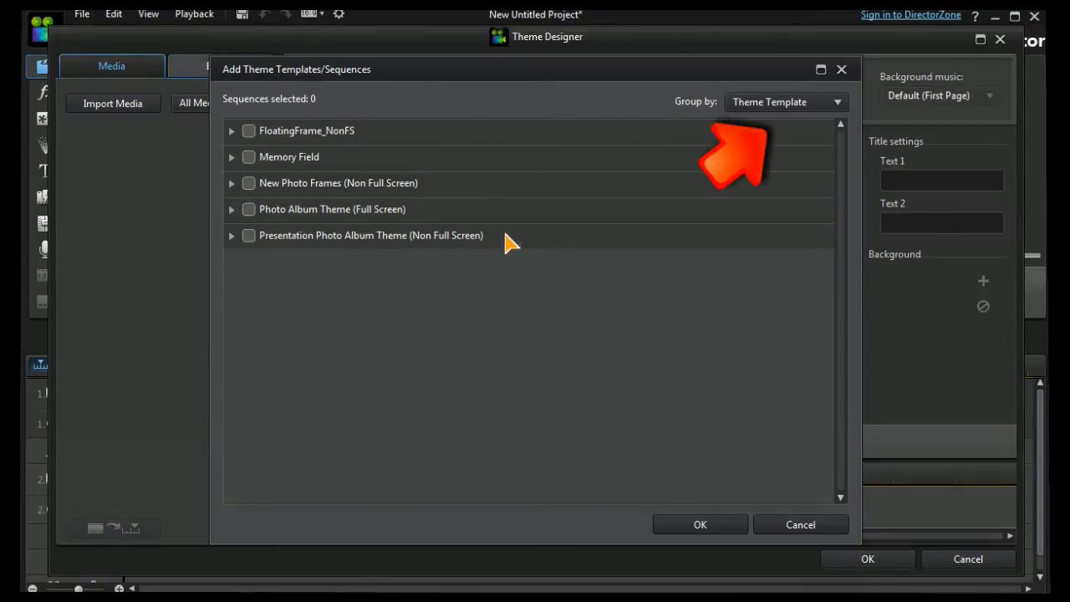
left_click(838, 102)
left_click(805, 136)
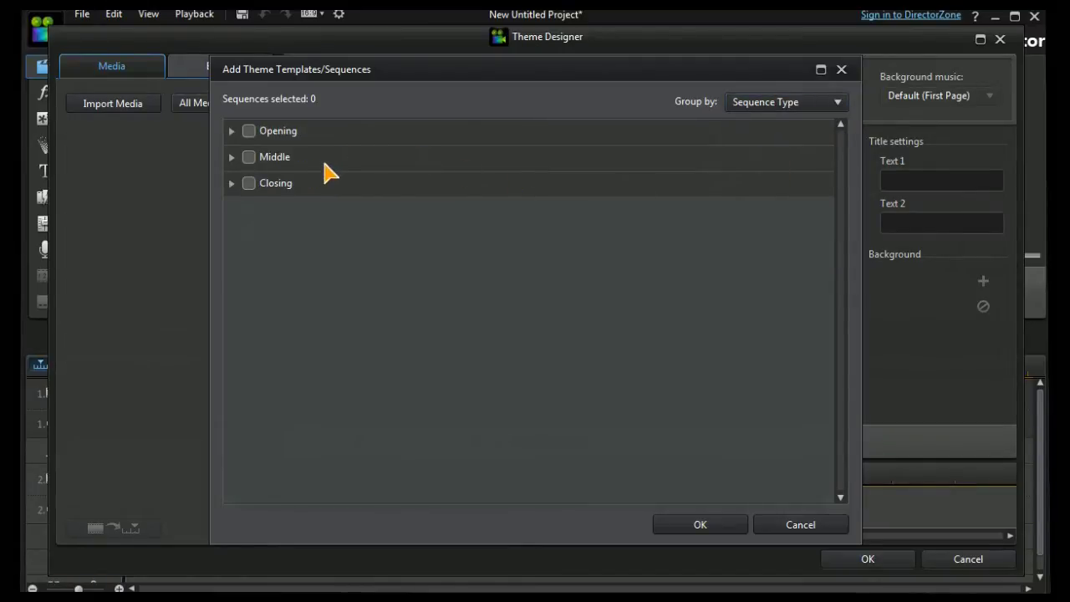
left_click(838, 103)
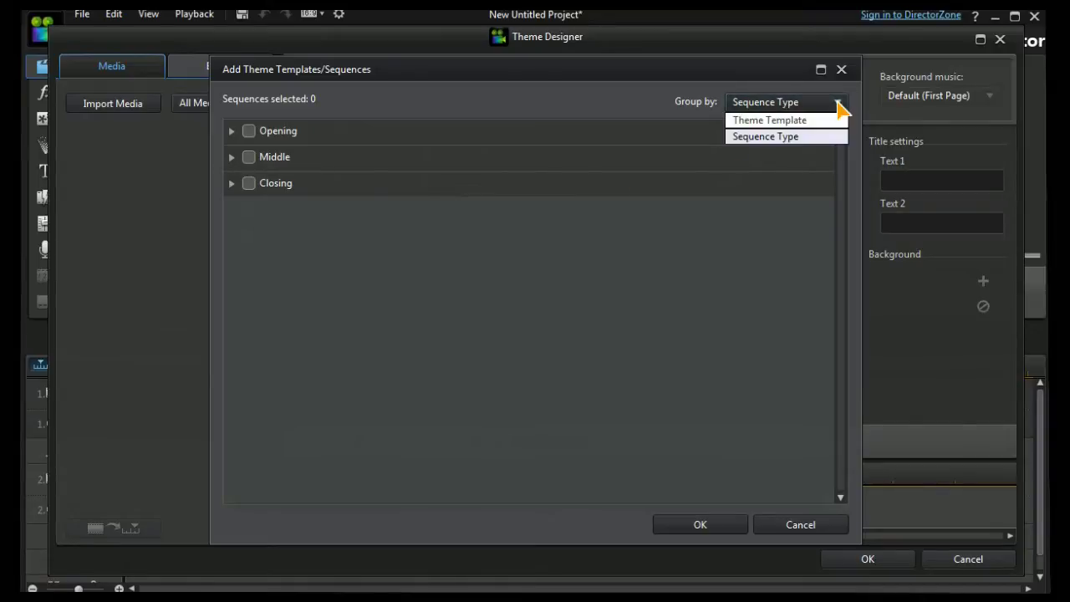
left_click(808, 121)
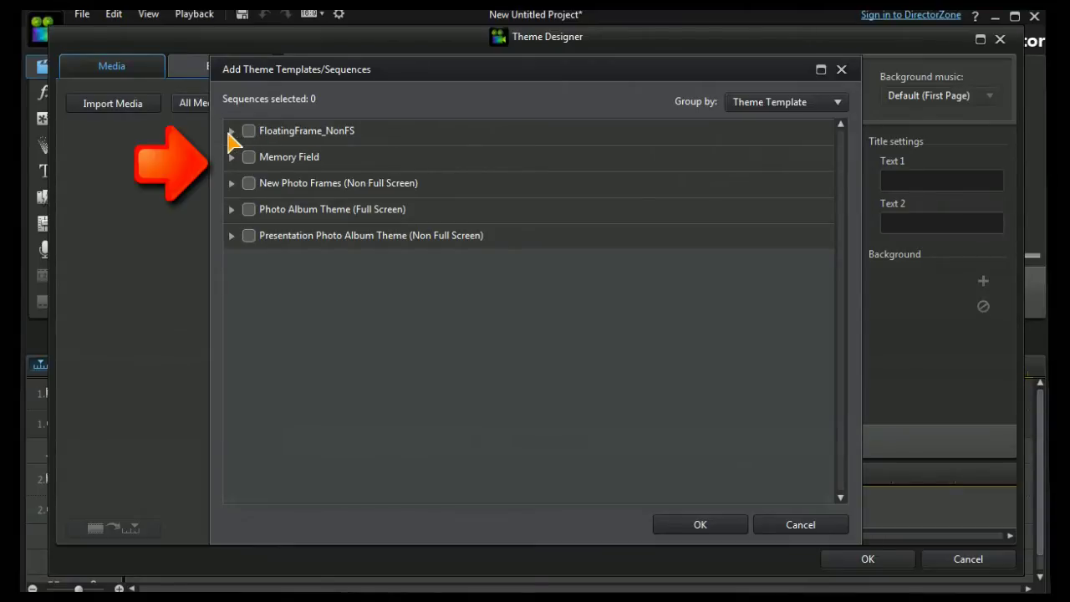
left_click(232, 132)
left_click(286, 182)
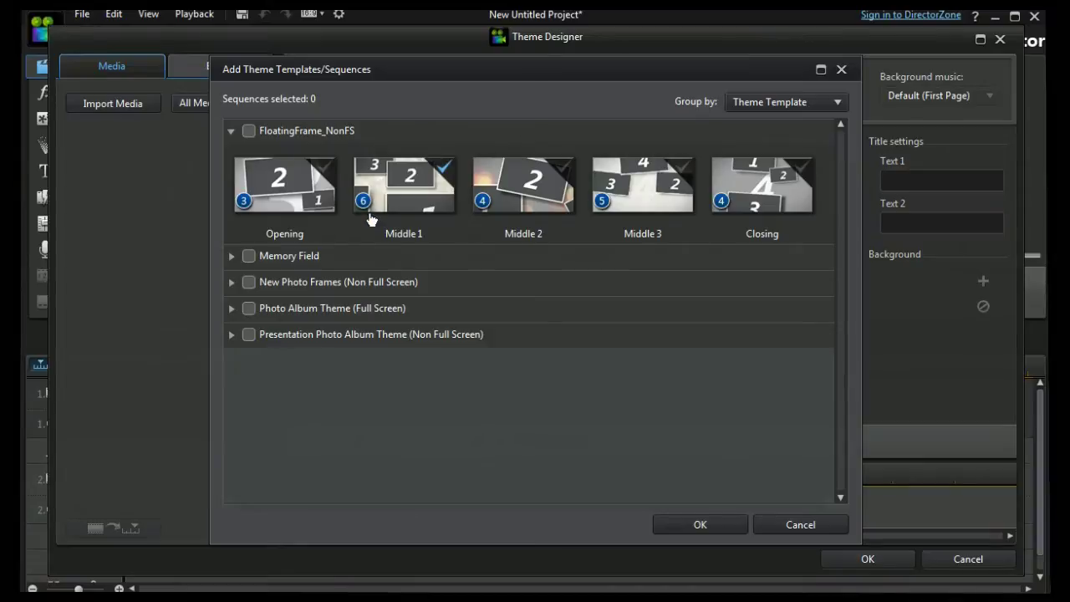
left_click(231, 132)
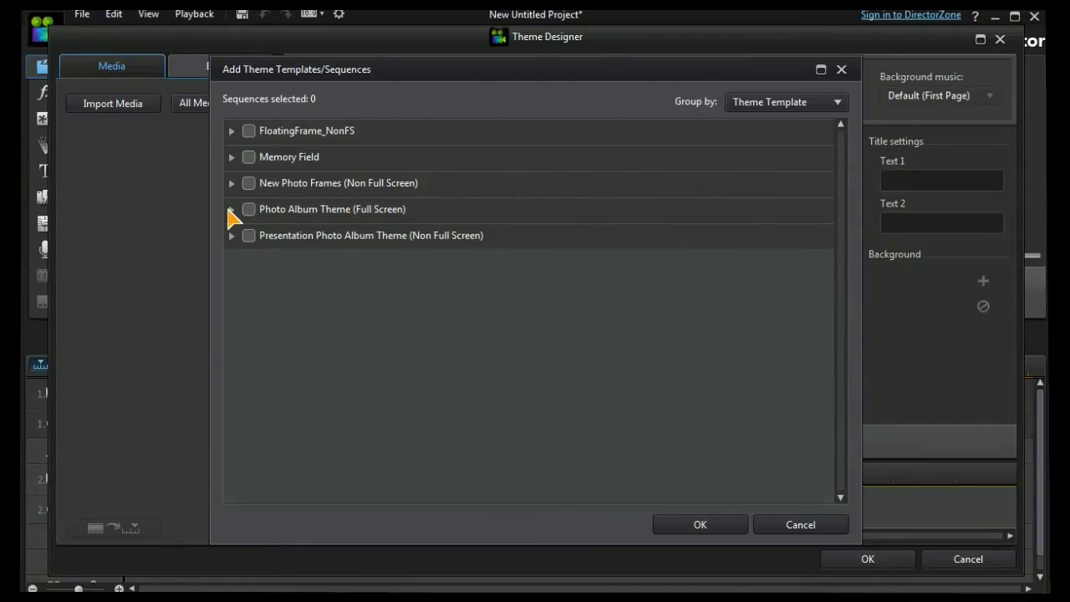
left_click(231, 210)
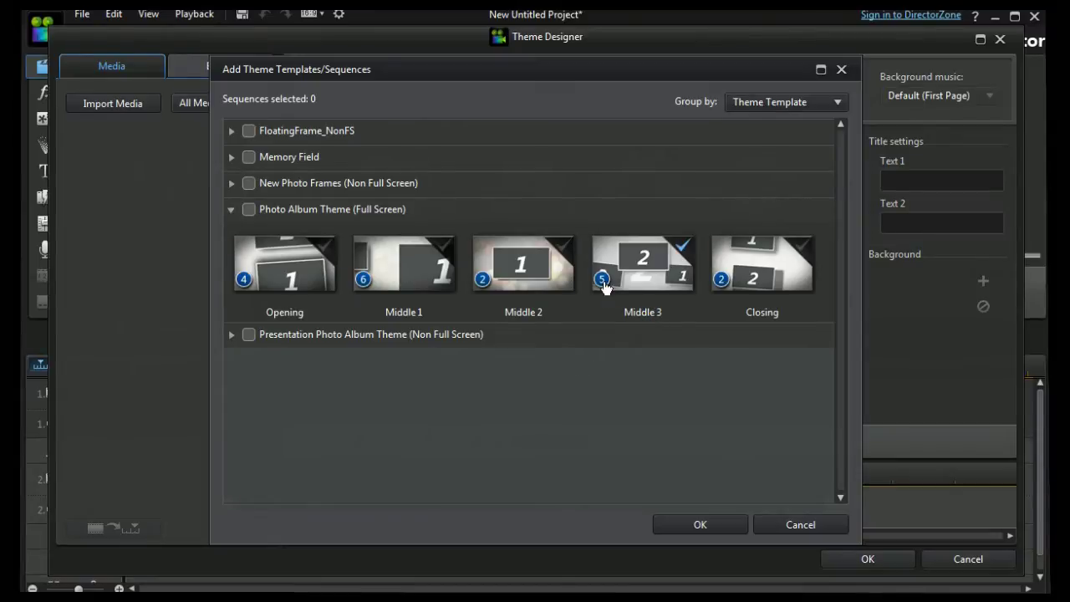
left_click(231, 210)
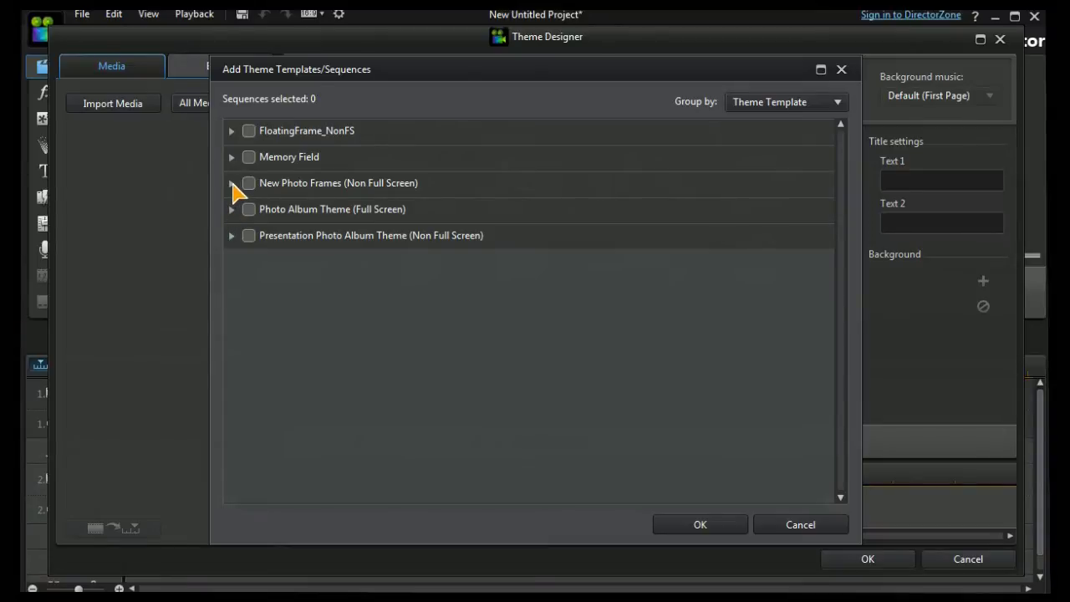
left_click(231, 183)
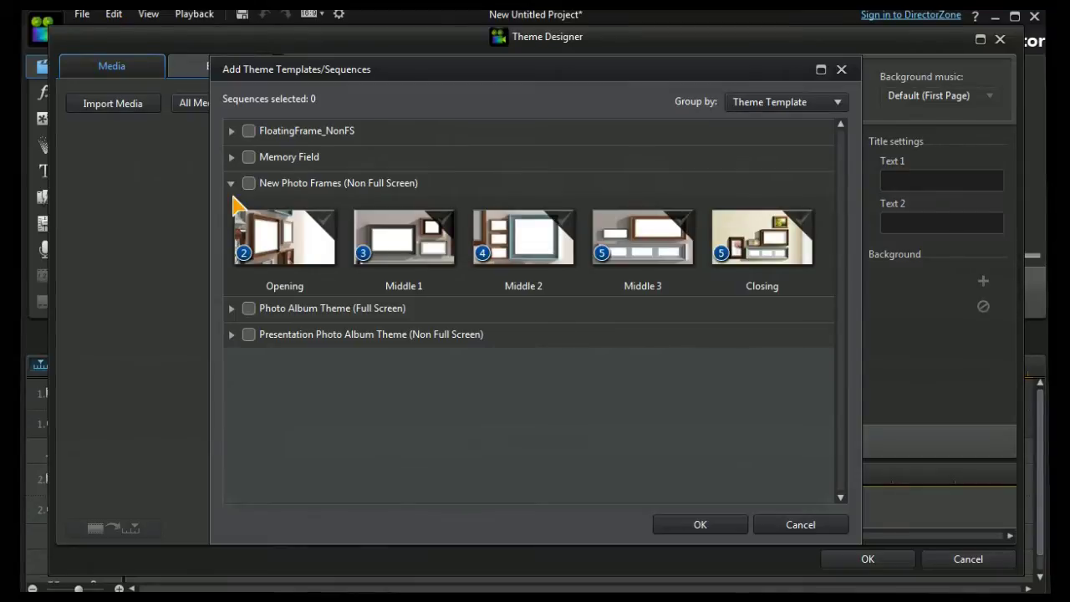
Select all five New Photo Frames (Non Full Screen) sequences and add them
left_click(249, 183)
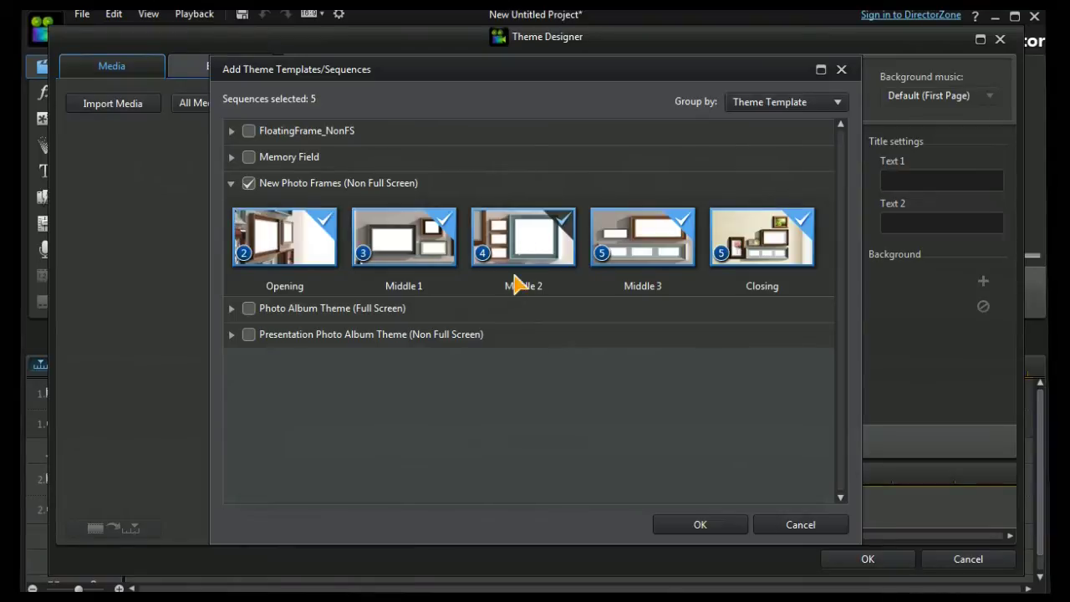
left_click(528, 233)
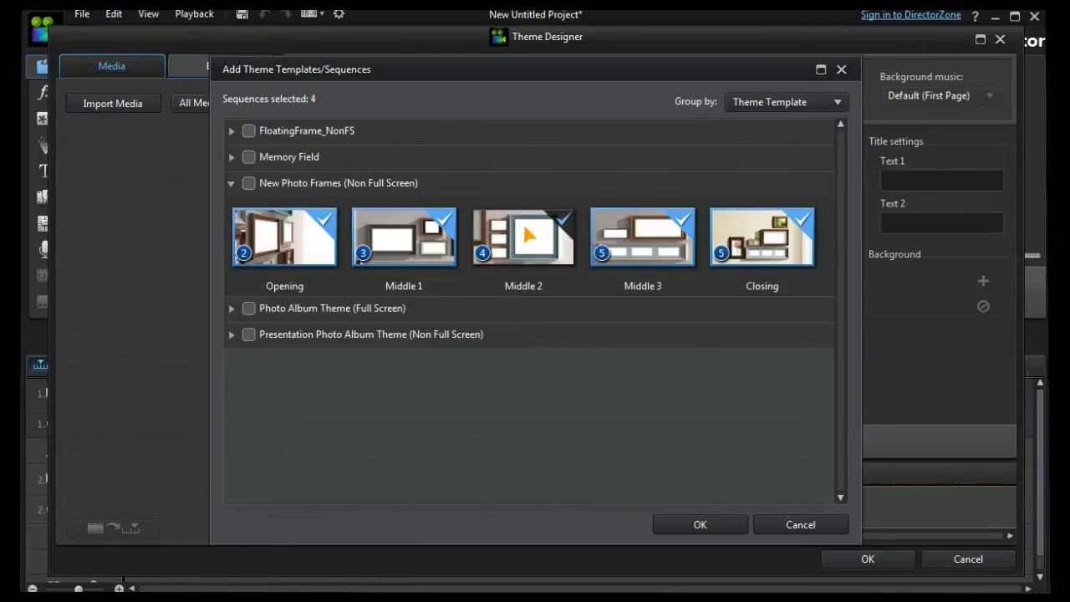
left_click(528, 234)
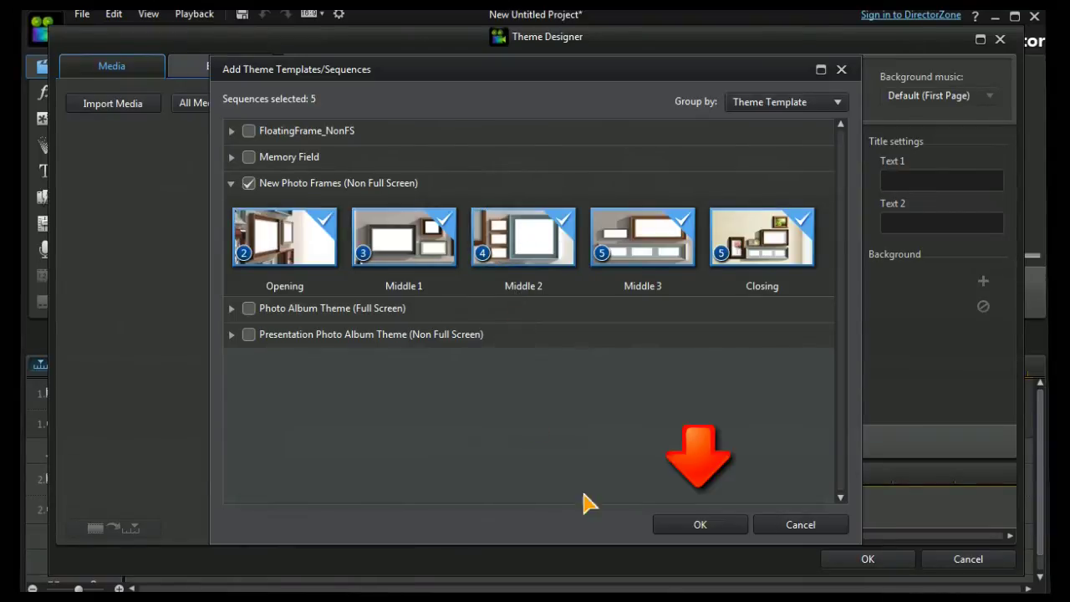
left_click(695, 525)
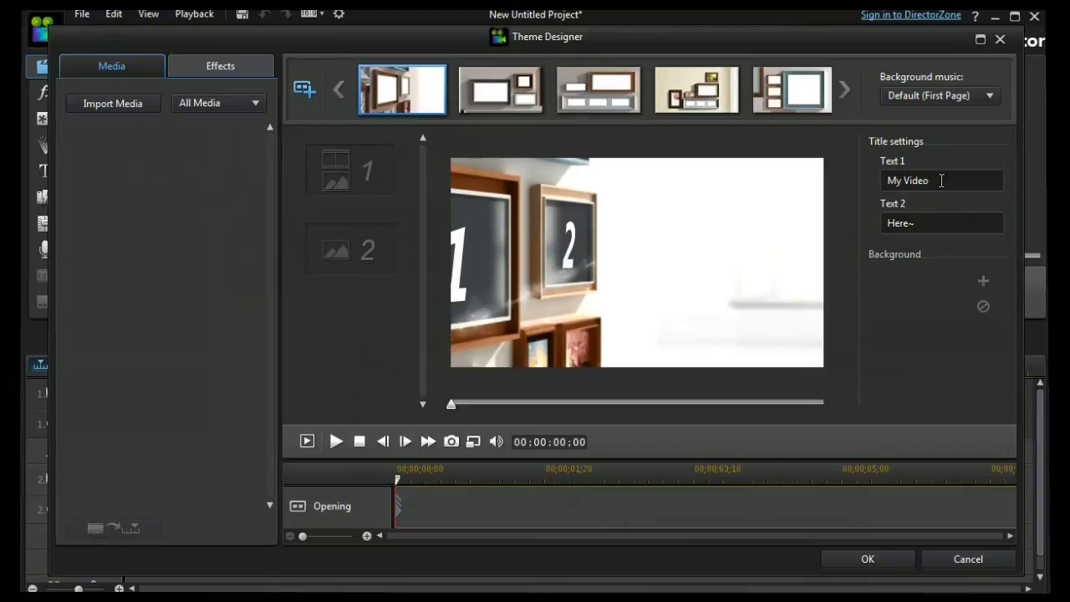
Select the 'My Video' and 'Here~' title texts, then load the Middle 1 sequence
left_click_drag(942, 181, 885, 184)
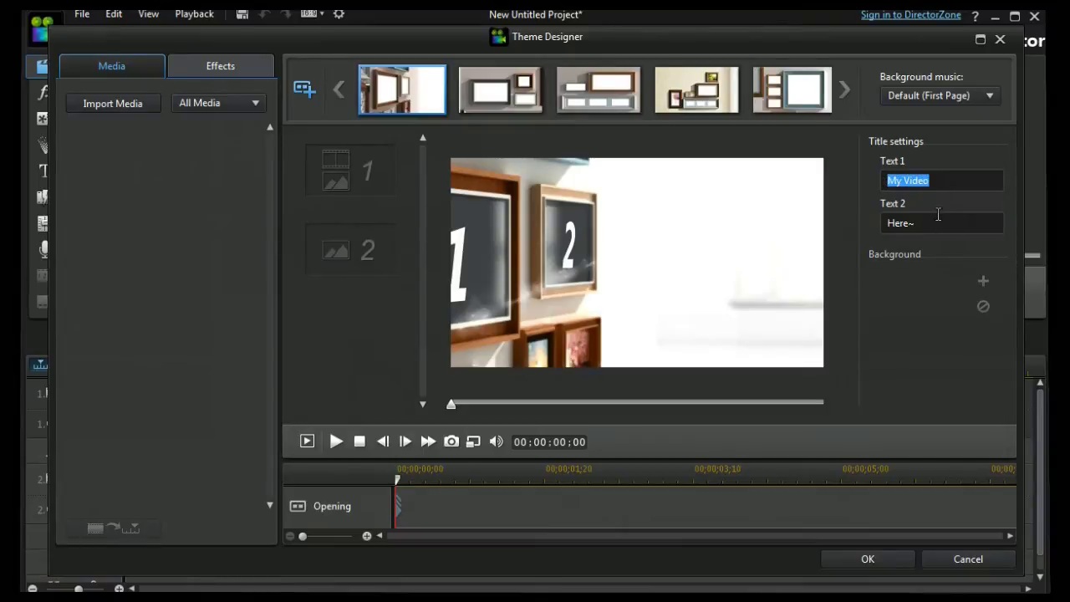
left_click_drag(937, 221, 865, 225)
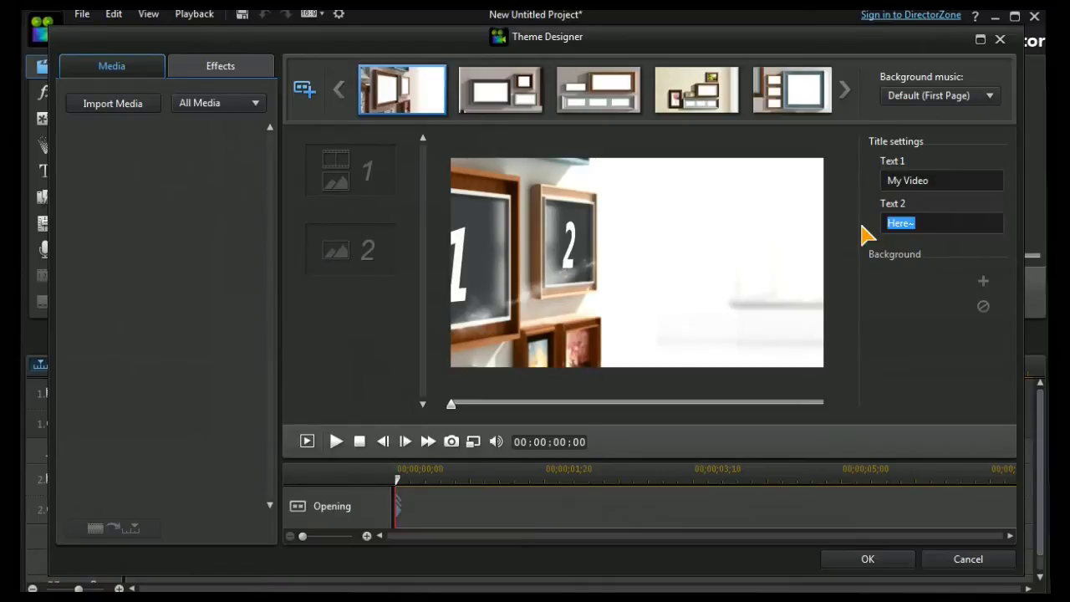
left_click(495, 96)
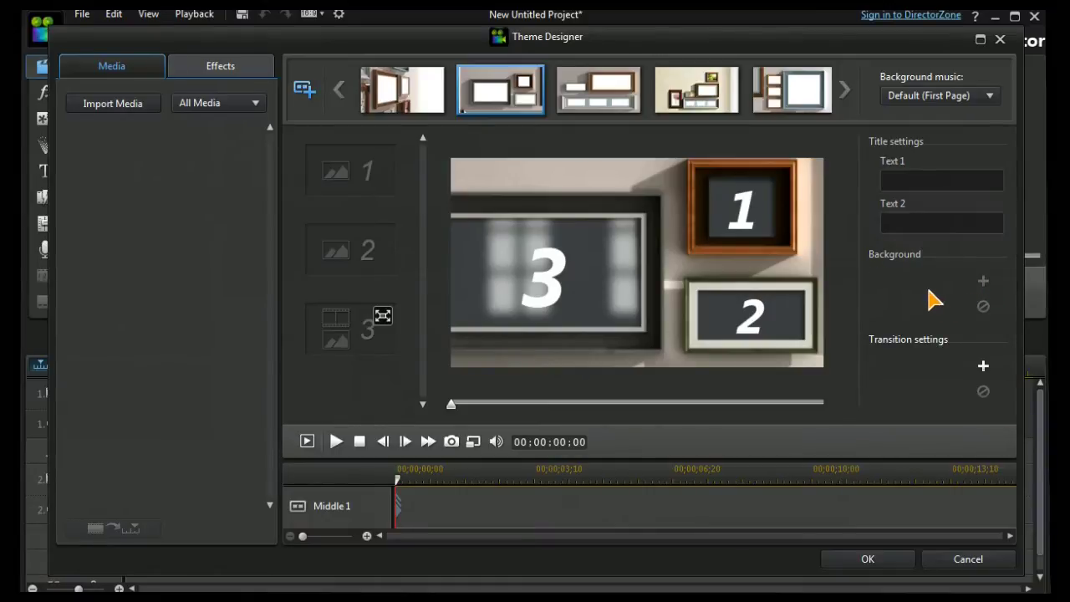
left_click(991, 97)
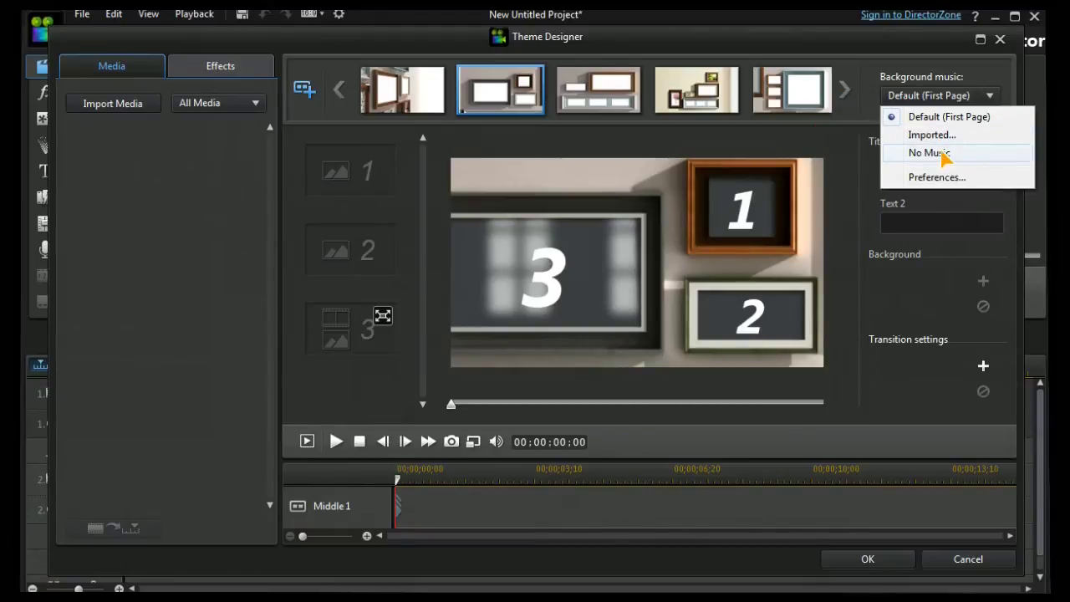
Accept the default Music Preferences unchanged and move to the Middle 2 sequence
left_click(937, 176)
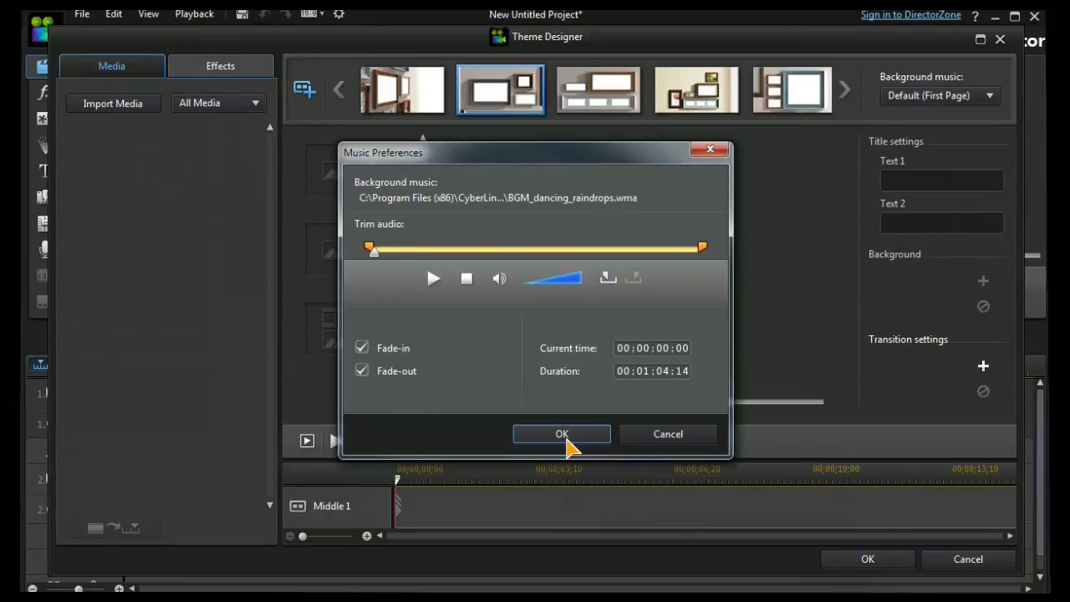
left_click(564, 435)
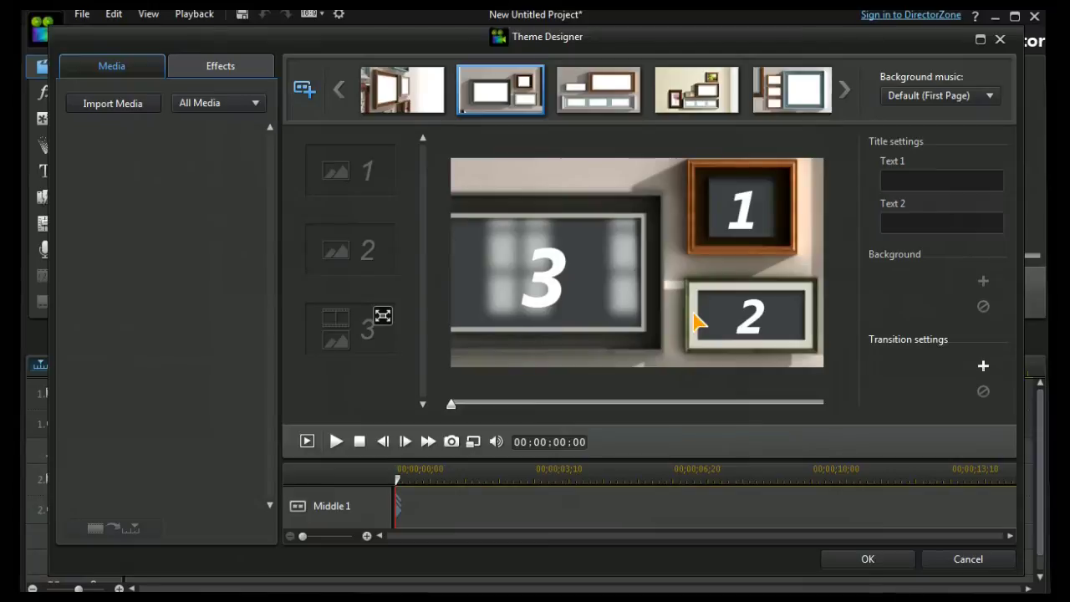
left_click(307, 442)
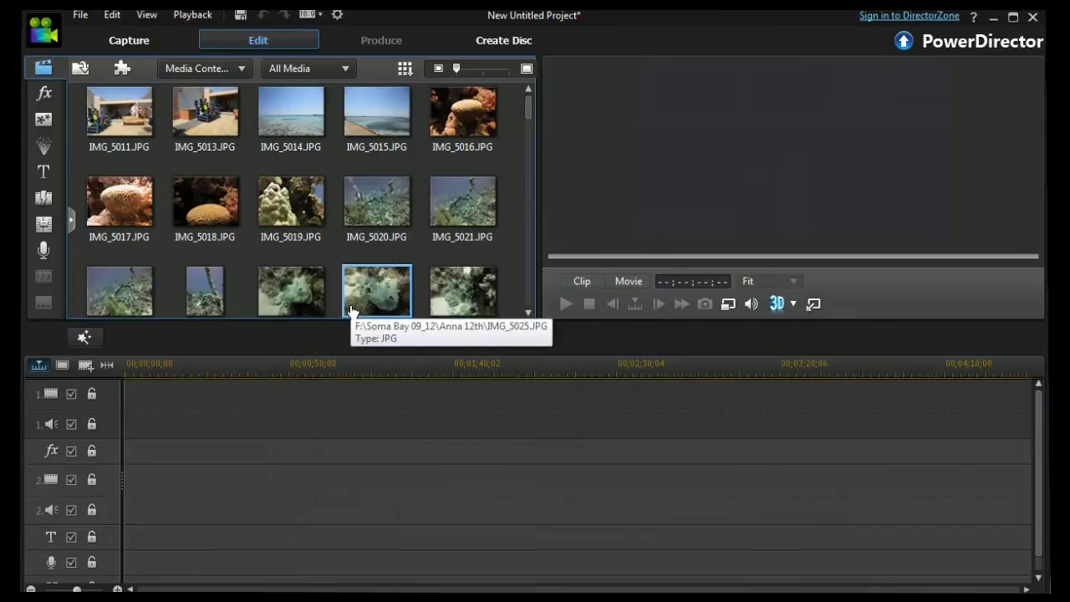
Reopen the Theme Designer from the Plug-ins list
left_click(122, 67)
left_click(146, 109)
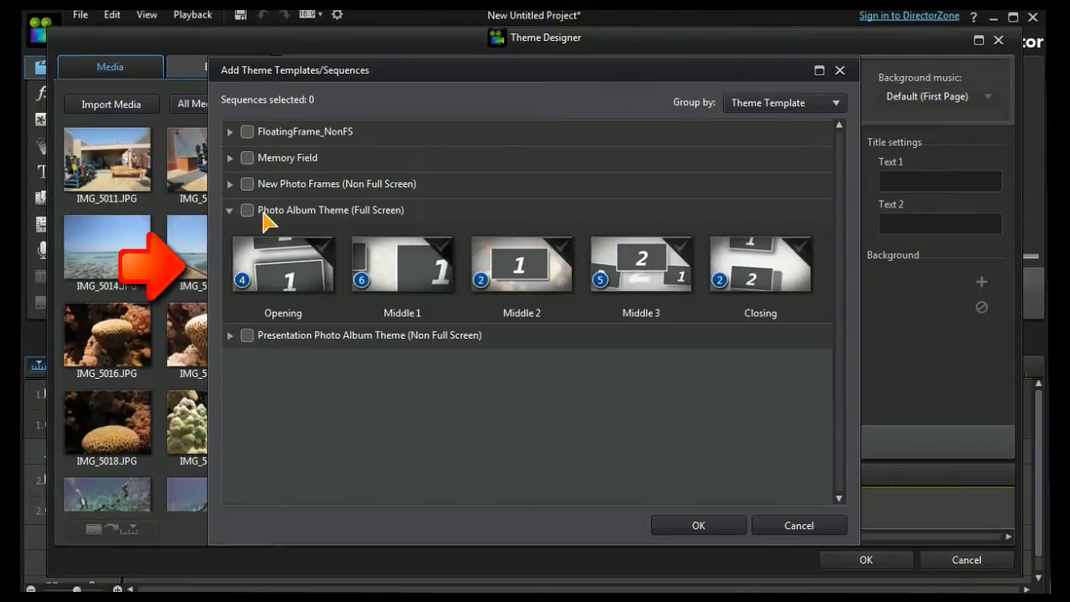
Add all five Photo Album Theme (Full Screen) sequences to the theme project
left_click(247, 210)
left_click(705, 528)
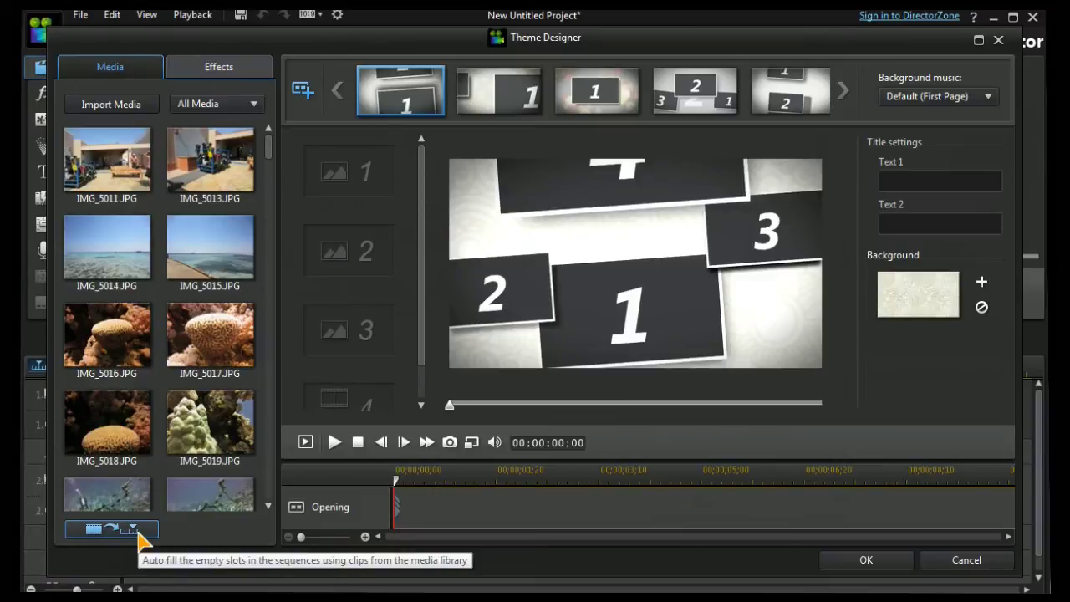
left_click(139, 533)
Place IMG_5014, IMG_5015 and IMG_5017 into opening slots 1, 2 and 3
mouse_move(429, 274)
left_mouse_down()
mouse_move(425, 218)
mouse_move(425, 291)
left_mouse_up()
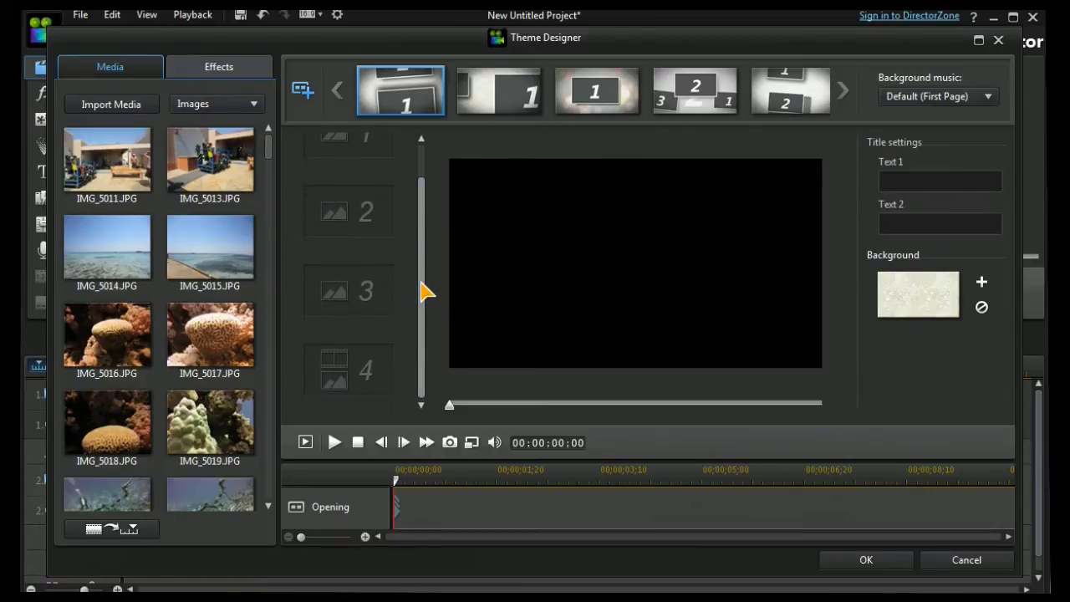
left_click_drag(426, 292, 382, 232)
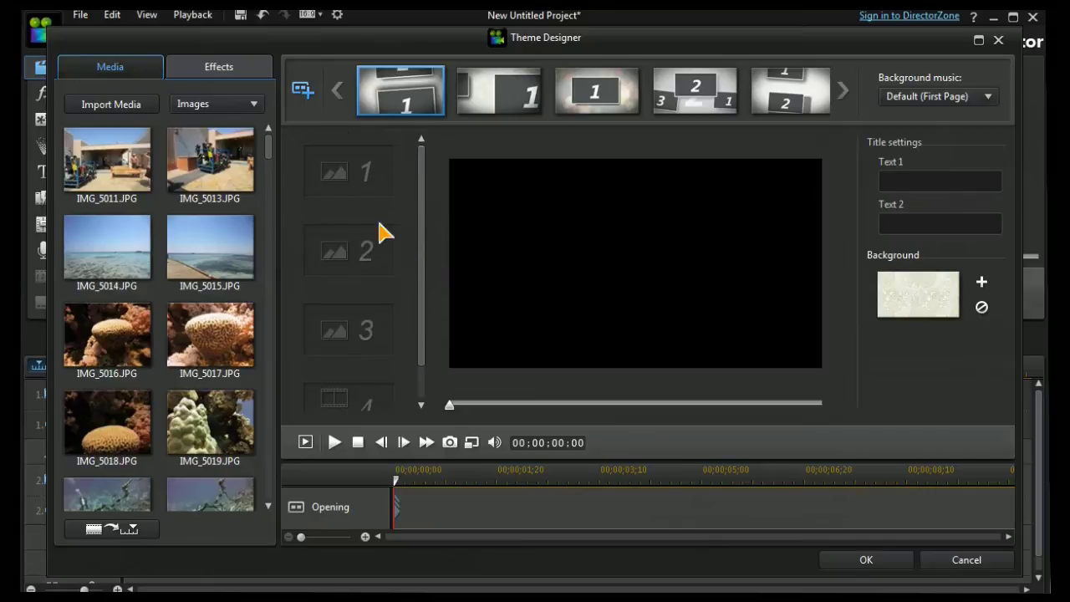
mouse_move(107, 247)
left_mouse_down()
mouse_move(318, 194)
mouse_move(335, 179)
left_mouse_up()
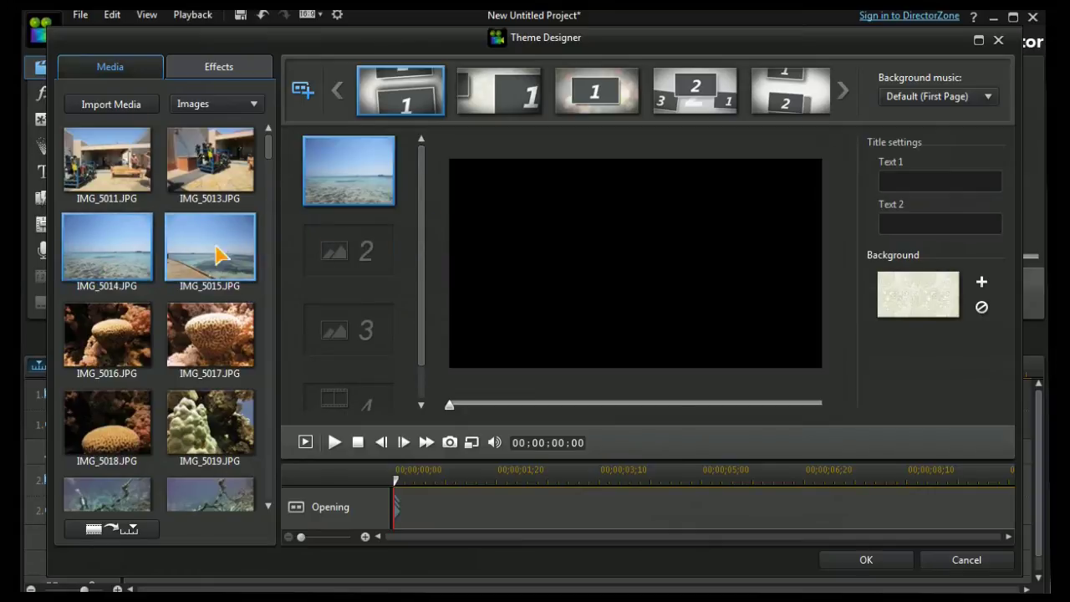
left_click_drag(210, 247, 346, 256)
left_click_drag(209, 334, 346, 339)
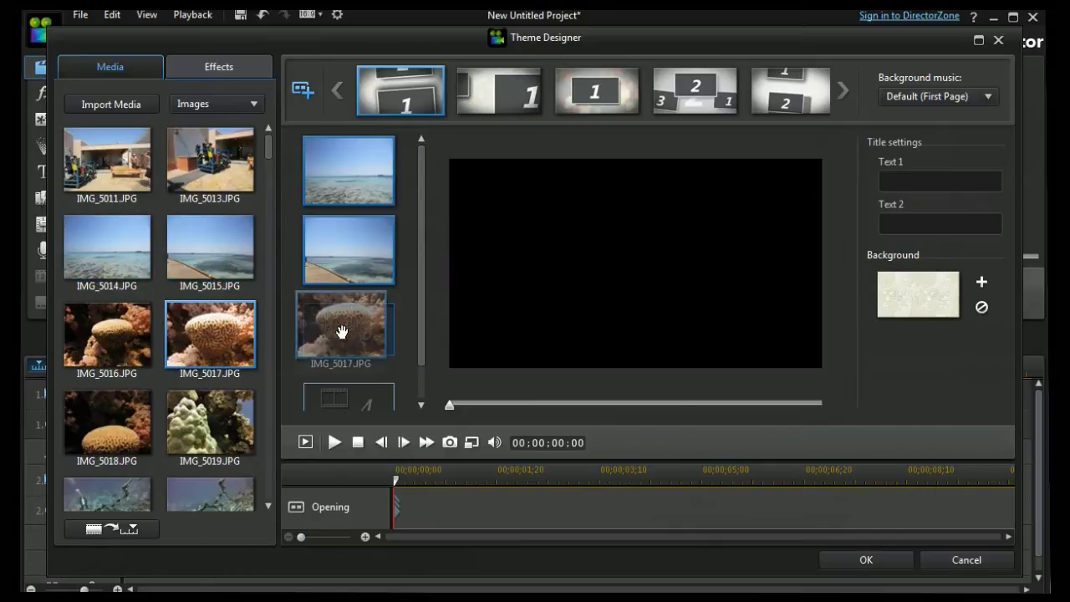
Filter the library to video and try SANY4713 in slot 4, dismissing the too-short warning
left_click(251, 103)
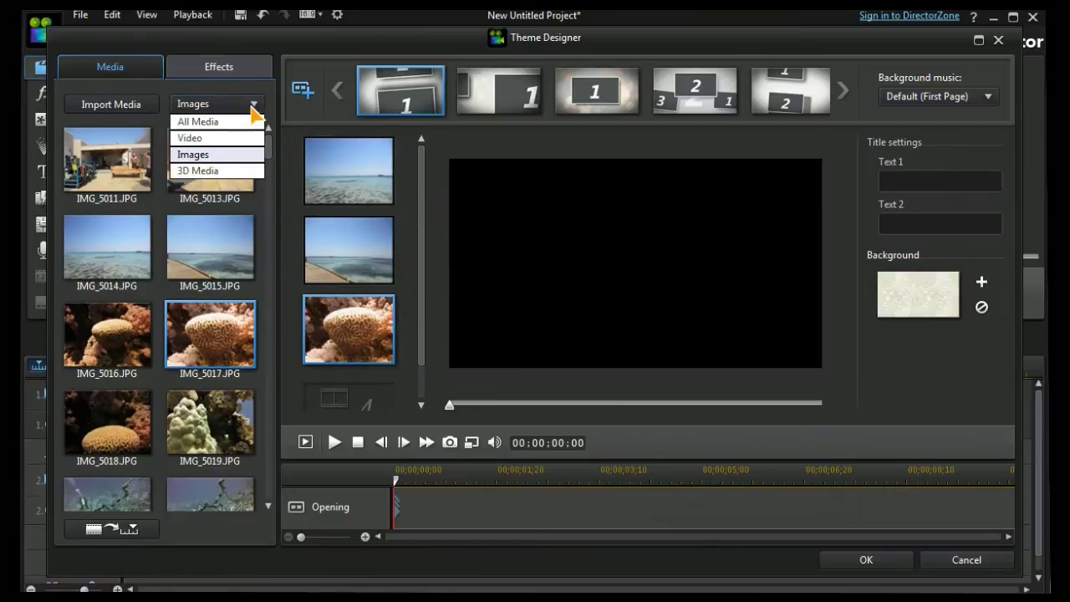
left_click(209, 137)
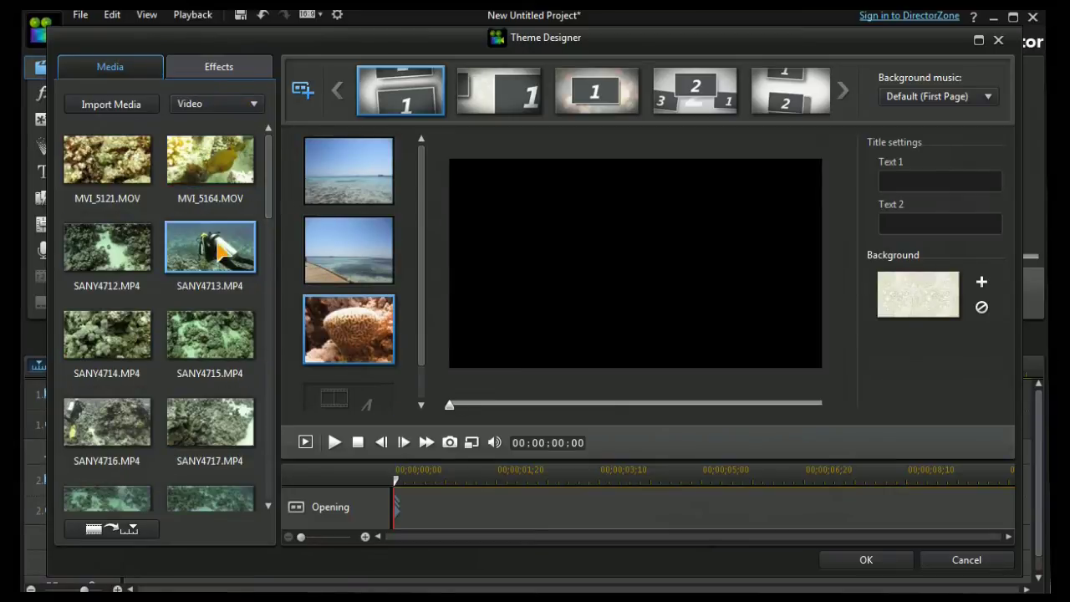
left_click_drag(215, 248, 348, 404)
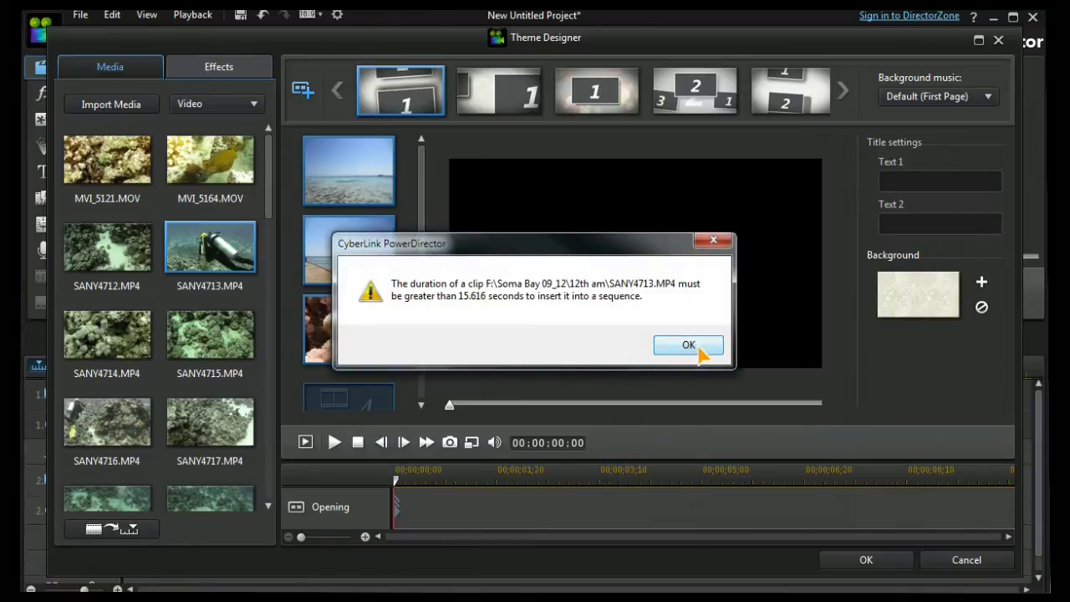
left_click(698, 351)
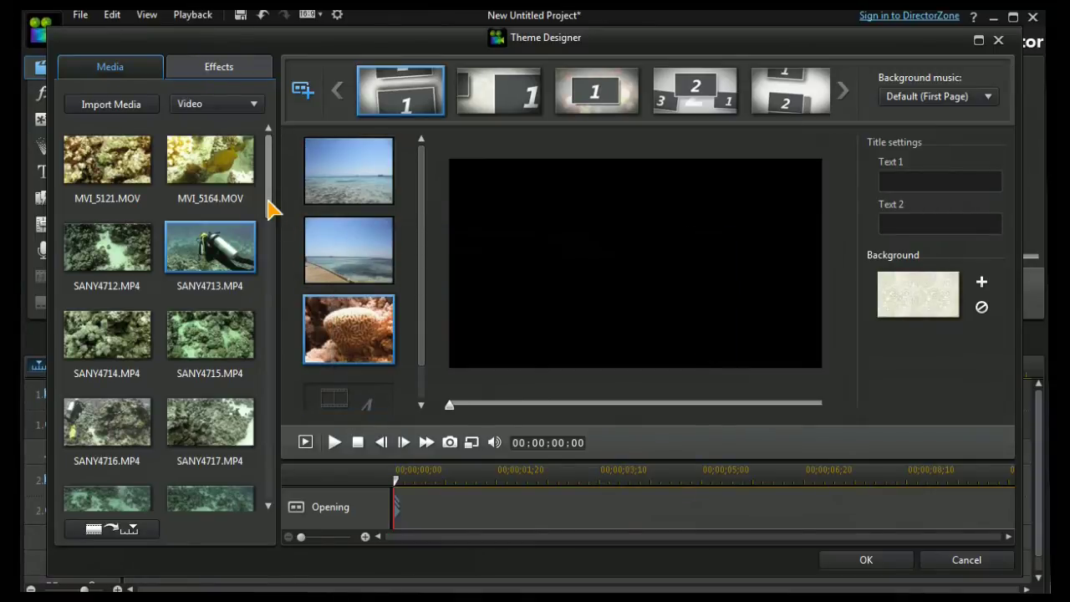
Put the SANY4726 reef clip into slot 4 and mute its audio
left_click_drag(270, 202, 272, 284)
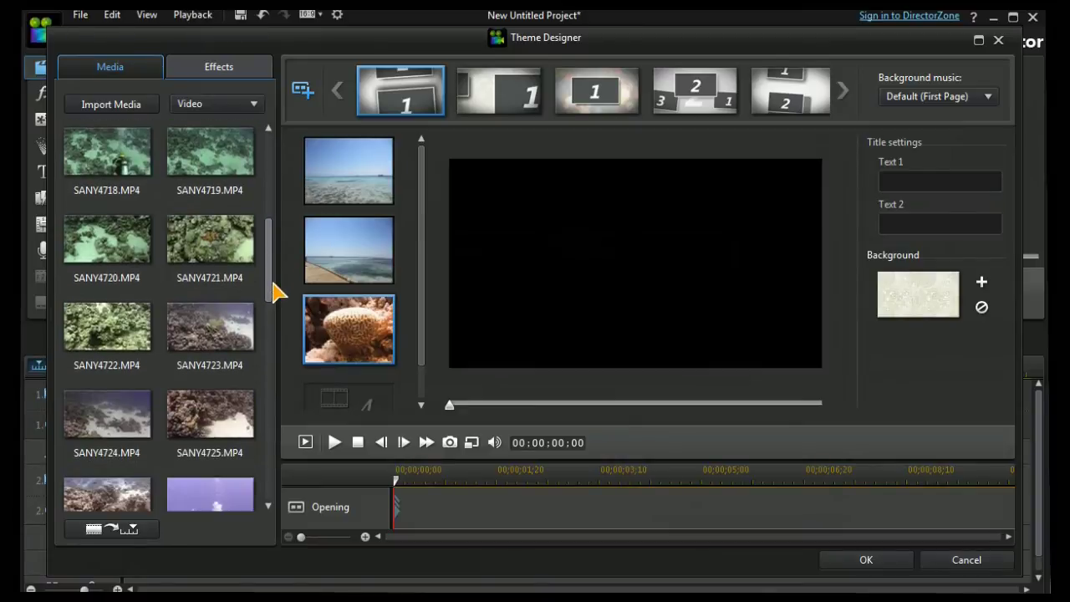
left_click_drag(276, 293, 275, 328)
mouse_move(107, 343)
left_mouse_down()
mouse_move(295, 390)
mouse_move(344, 414)
left_mouse_up()
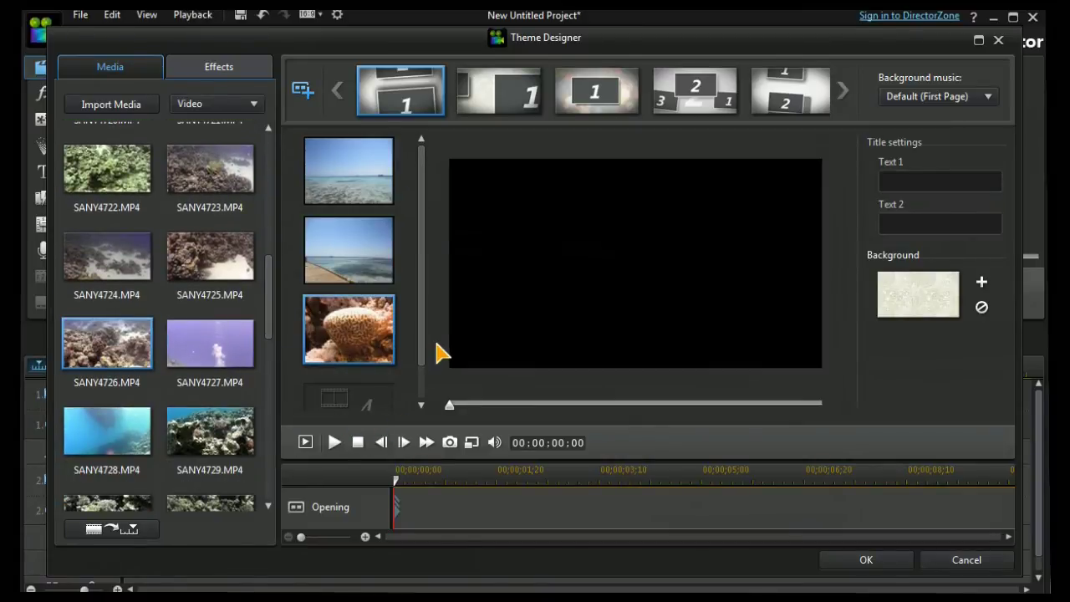
left_click_drag(427, 361, 370, 383)
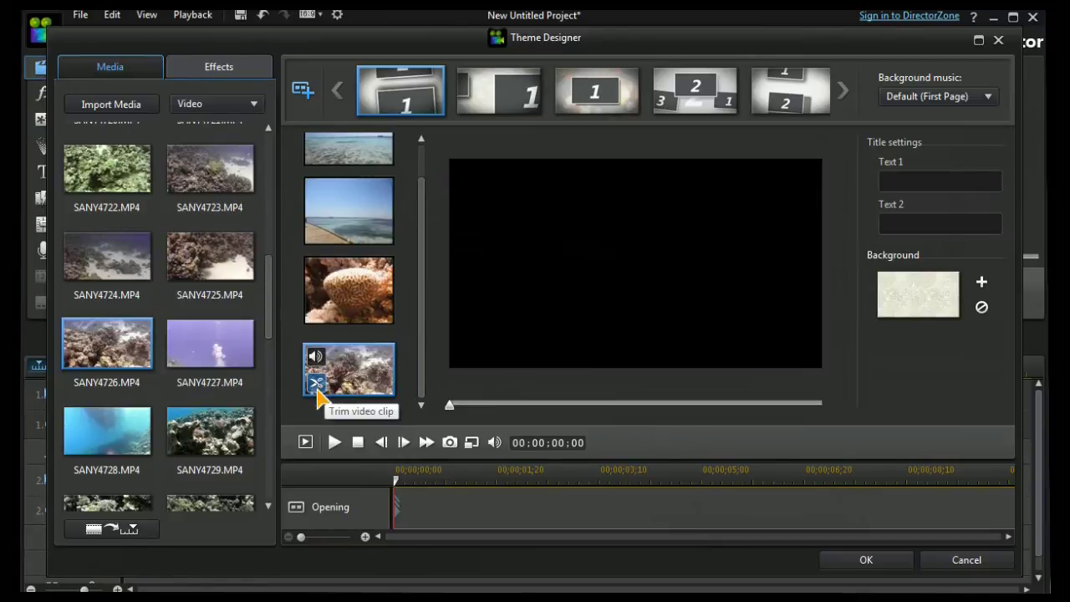
left_click(319, 359)
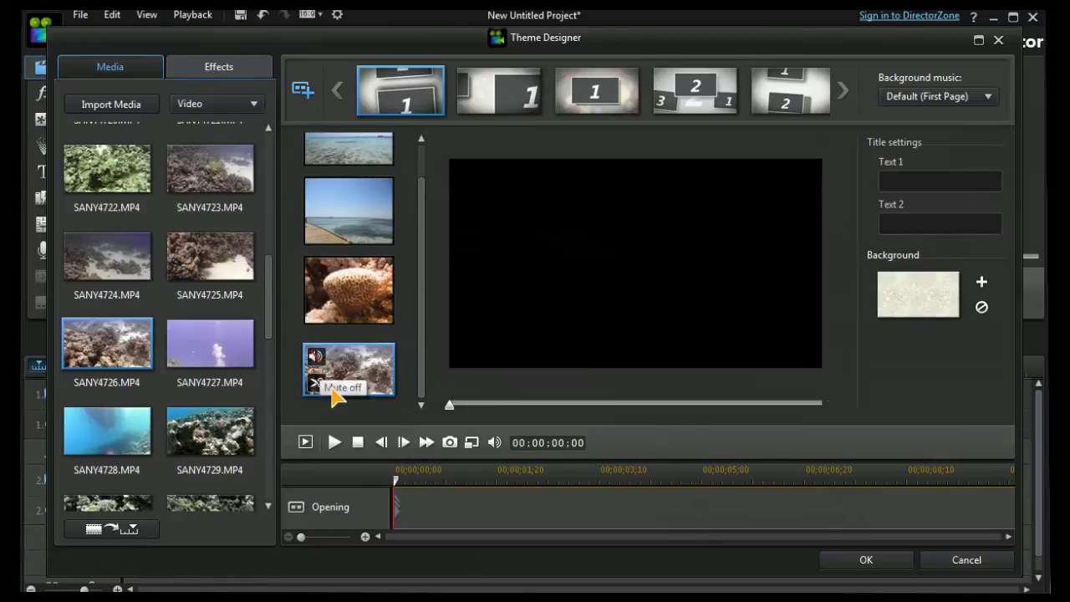
In Middle 1, place reef photos IMG_5030 and IMG_5035 into slots 2 and 3
left_click(495, 106)
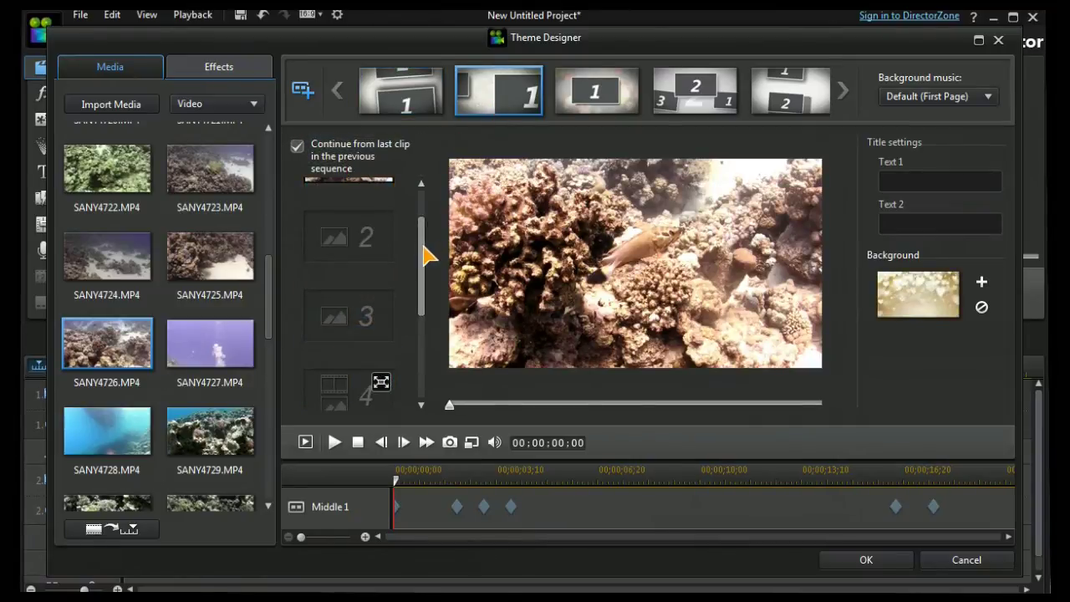
left_click_drag(428, 256, 430, 210)
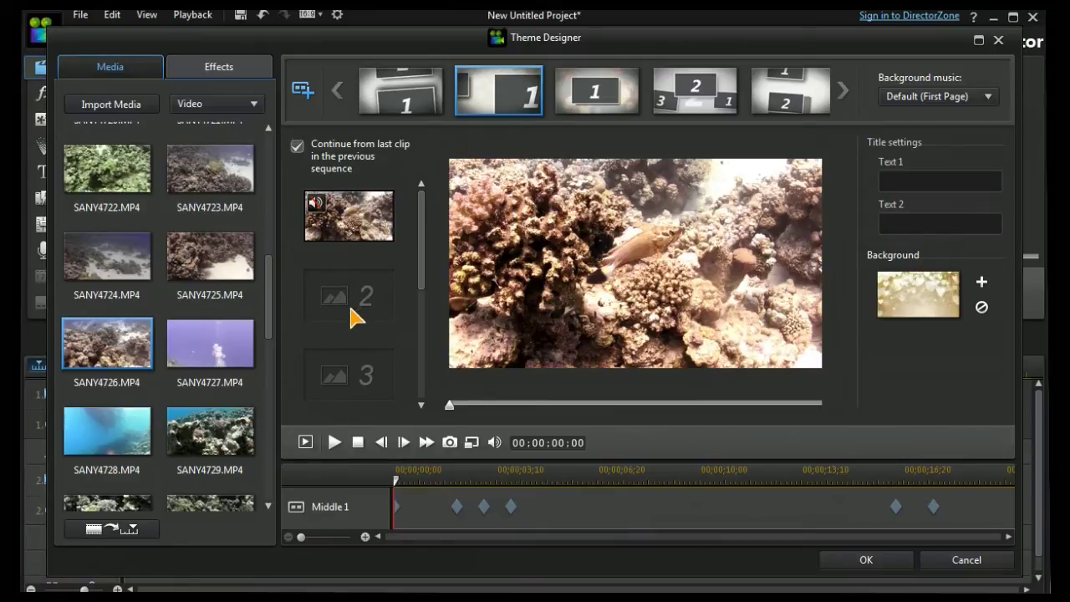
left_click(253, 104)
left_click(201, 135)
mouse_move(107, 251)
left_mouse_down()
mouse_move(276, 275)
mouse_move(345, 308)
left_mouse_up()
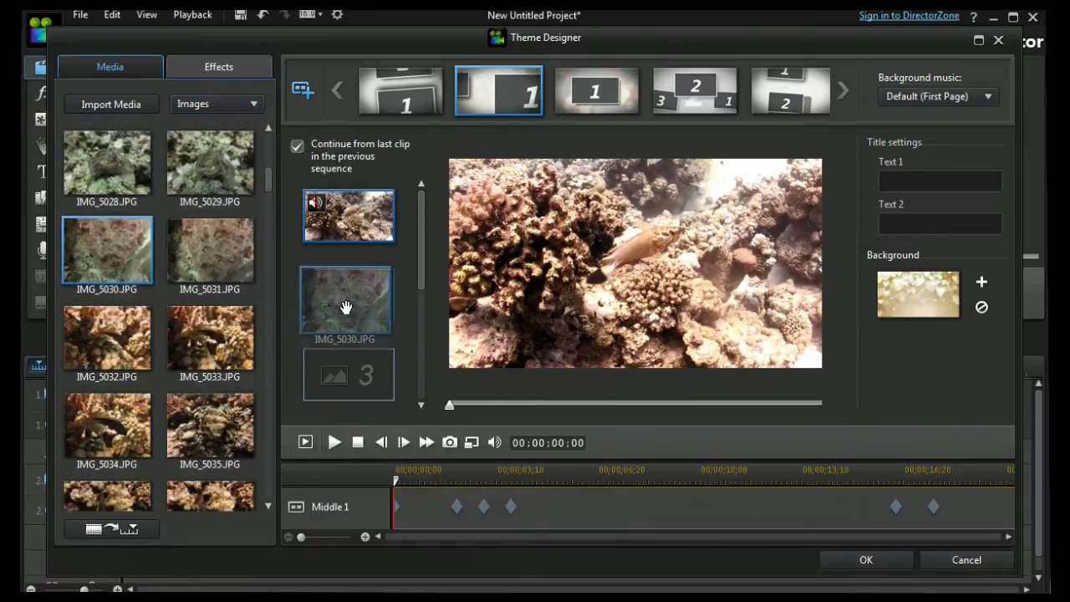
left_click_drag(210, 425, 358, 392)
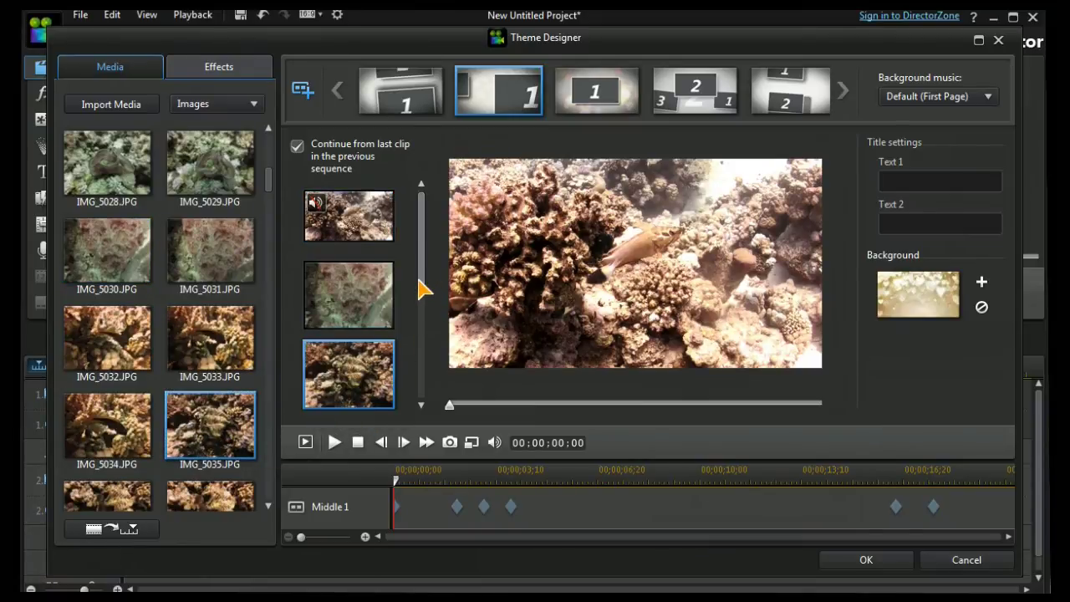
Add the SANY4713 diver clip to slot 4 and fish photo IMG_5060 to slot 5
left_click_drag(423, 289, 418, 362)
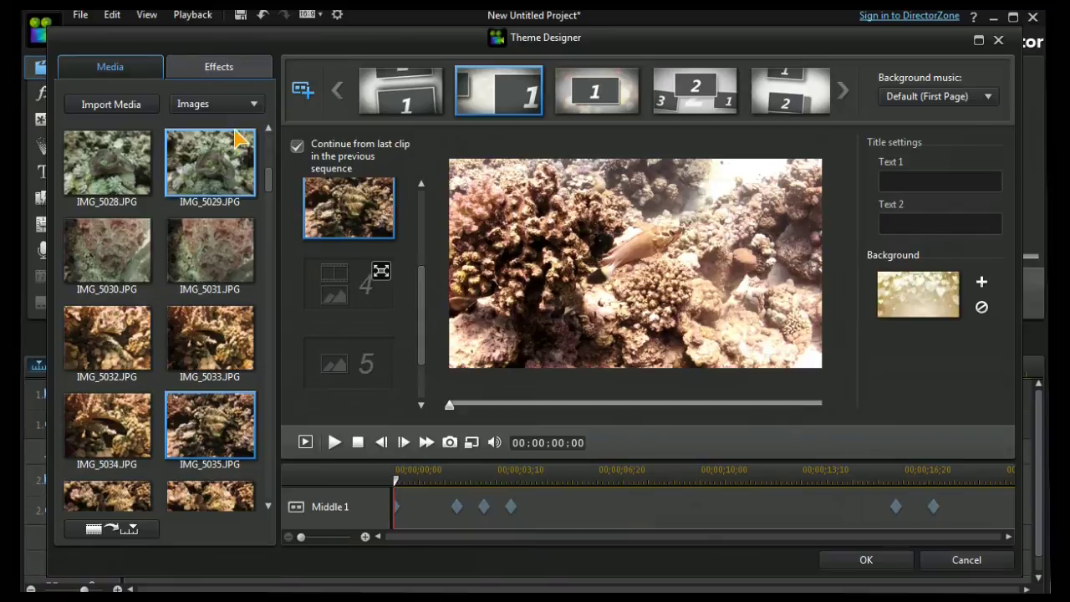
left_click(253, 104)
left_click(201, 133)
left_click_drag(210, 247, 389, 280)
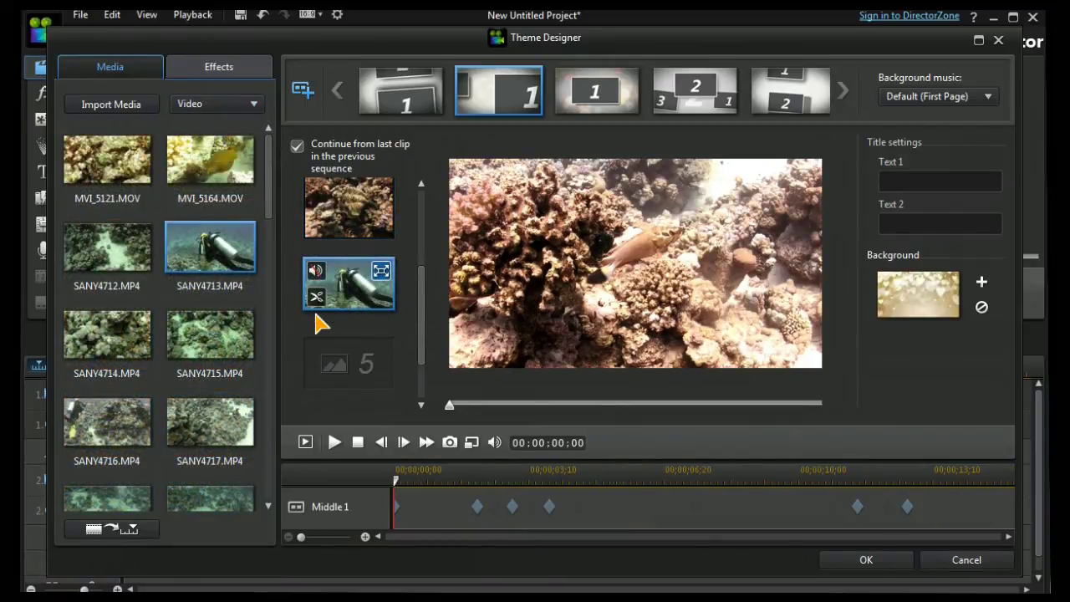
left_click(236, 104)
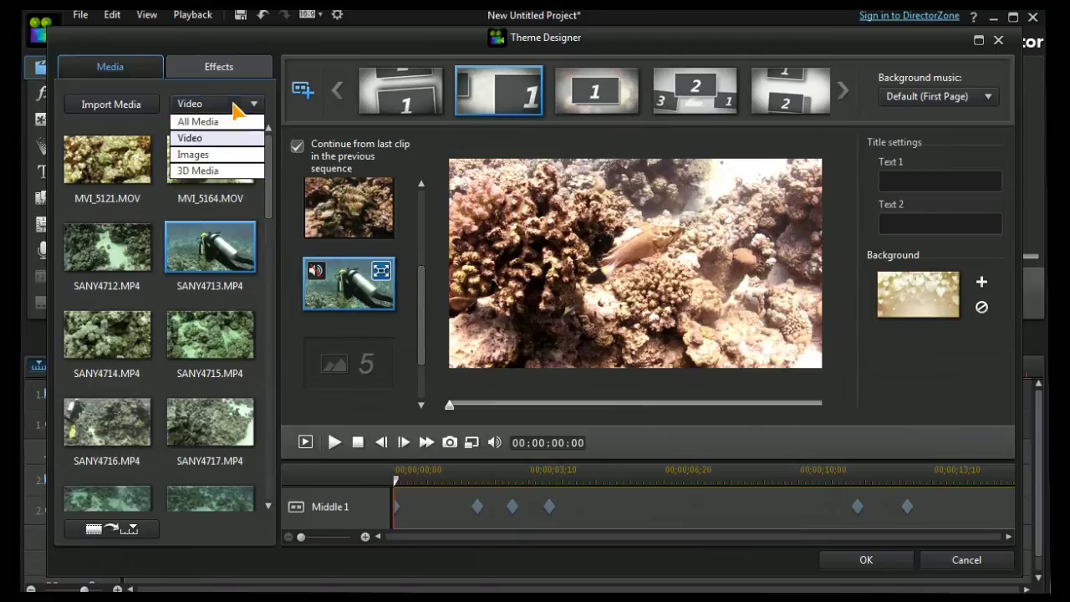
left_click(194, 154)
left_click_drag(210, 246, 349, 363)
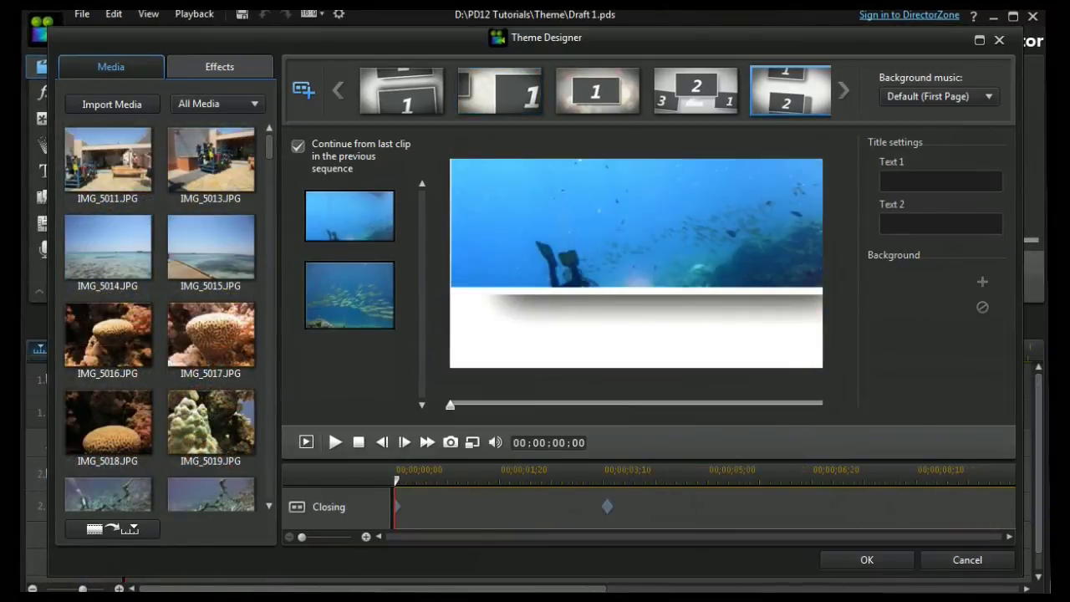
Add the New Photo Frames (Non Full Screen) Opening sequence to the theme and select it
left_click(398, 92)
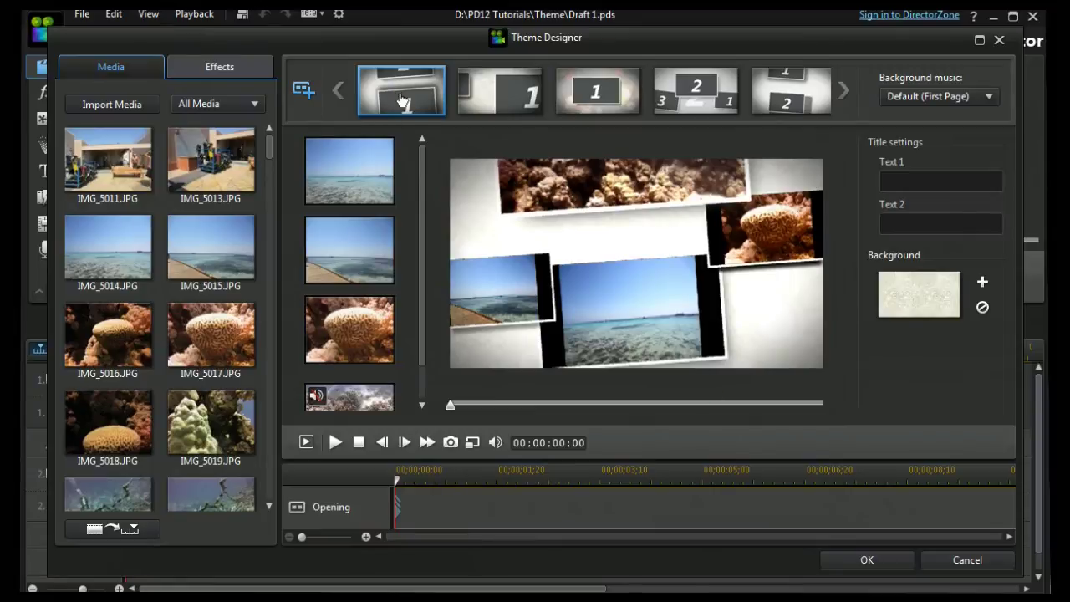
left_click(304, 90)
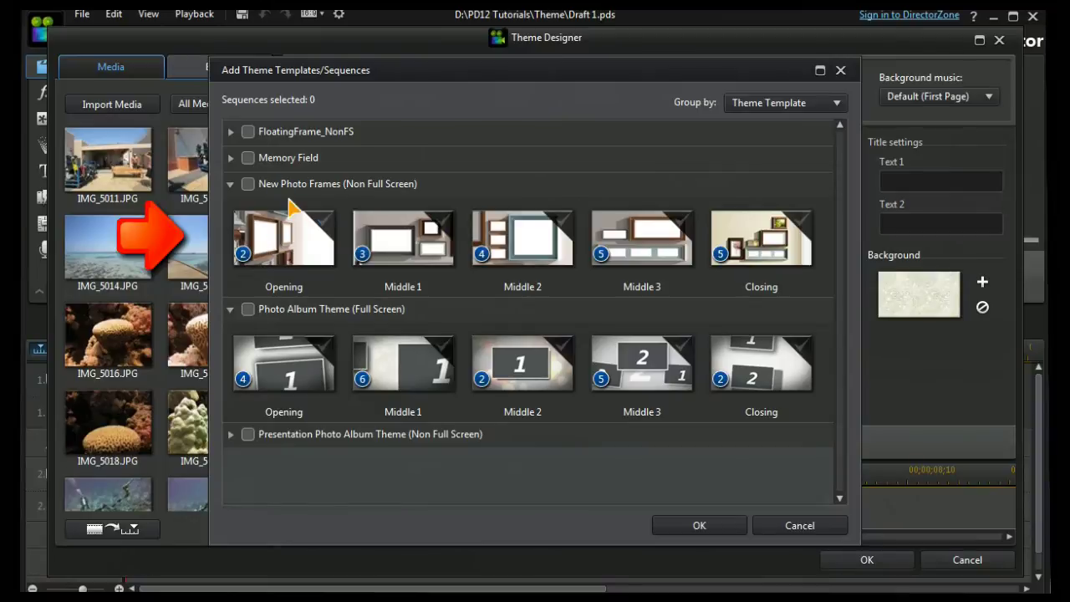
left_click(275, 249)
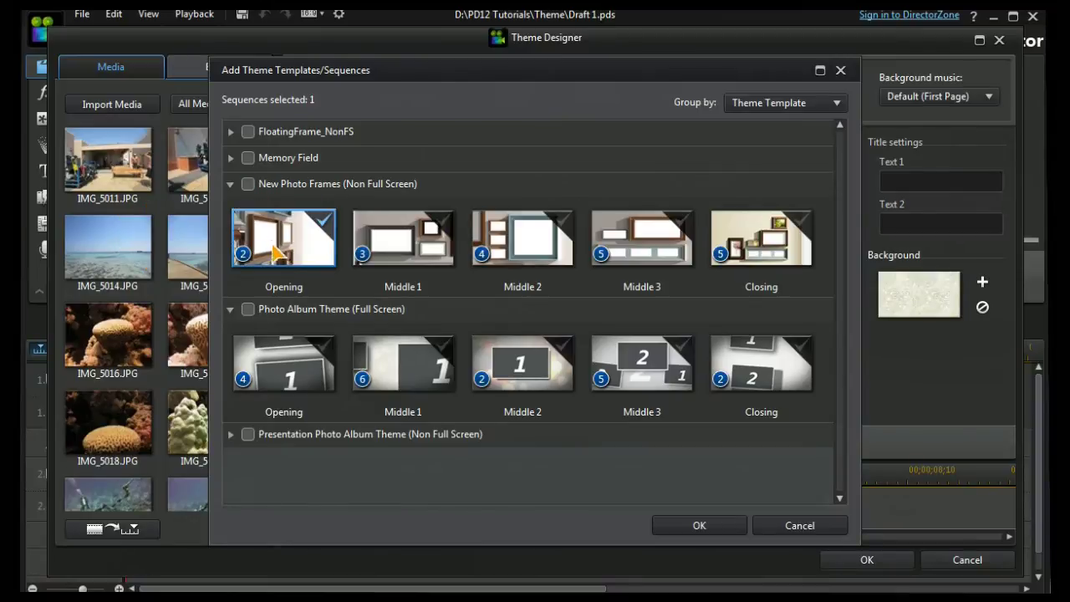
left_click(701, 527)
left_click(501, 93)
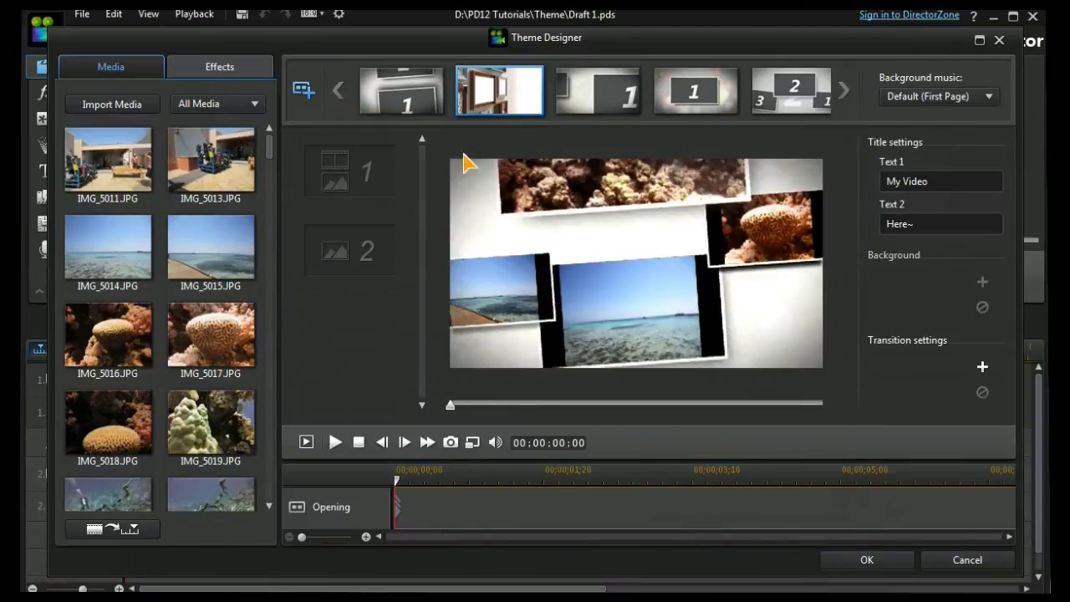
Move the framed opening first, title it Egypt / Soma Bay, add fish clips, and apply the theme
mouse_move(506, 99)
left_mouse_down()
mouse_move(542, 104)
mouse_move(381, 95)
left_mouse_up()
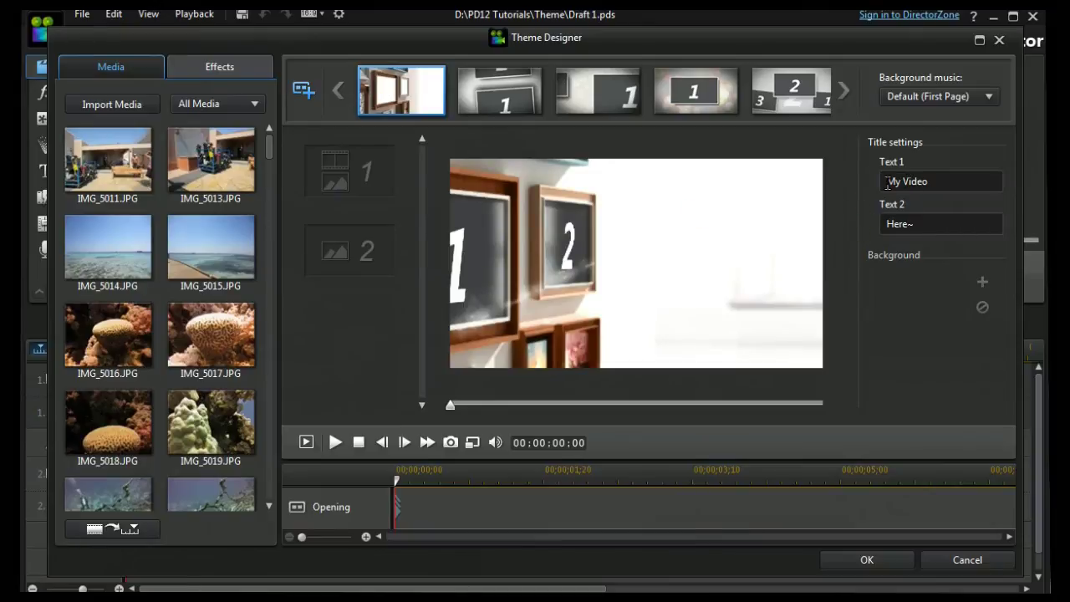
left_click_drag(888, 184, 963, 184)
type("Egypt")
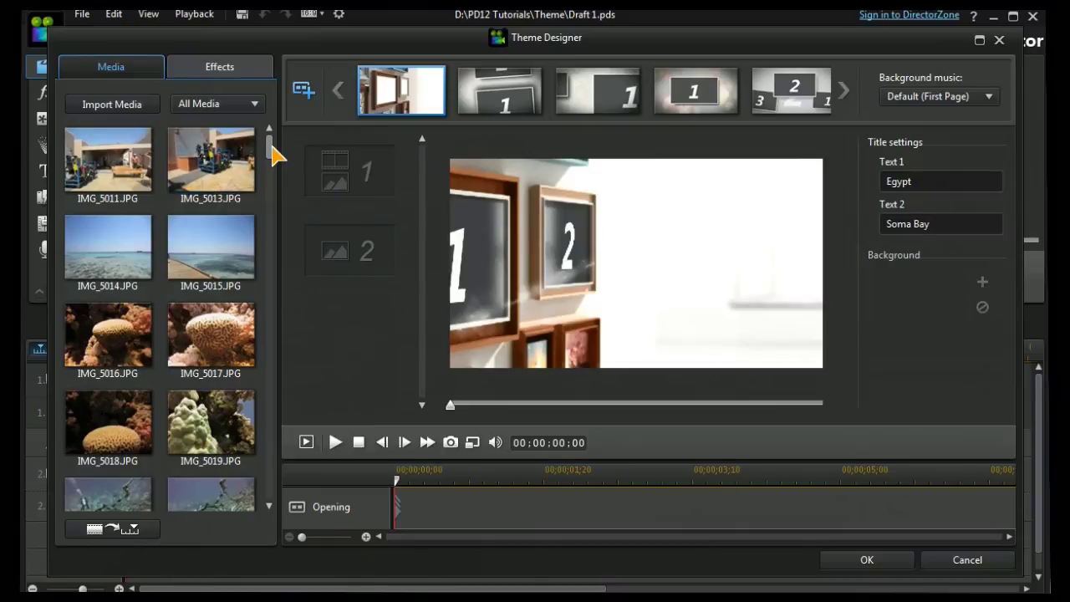
left_click_drag(334, 204, 351, 175)
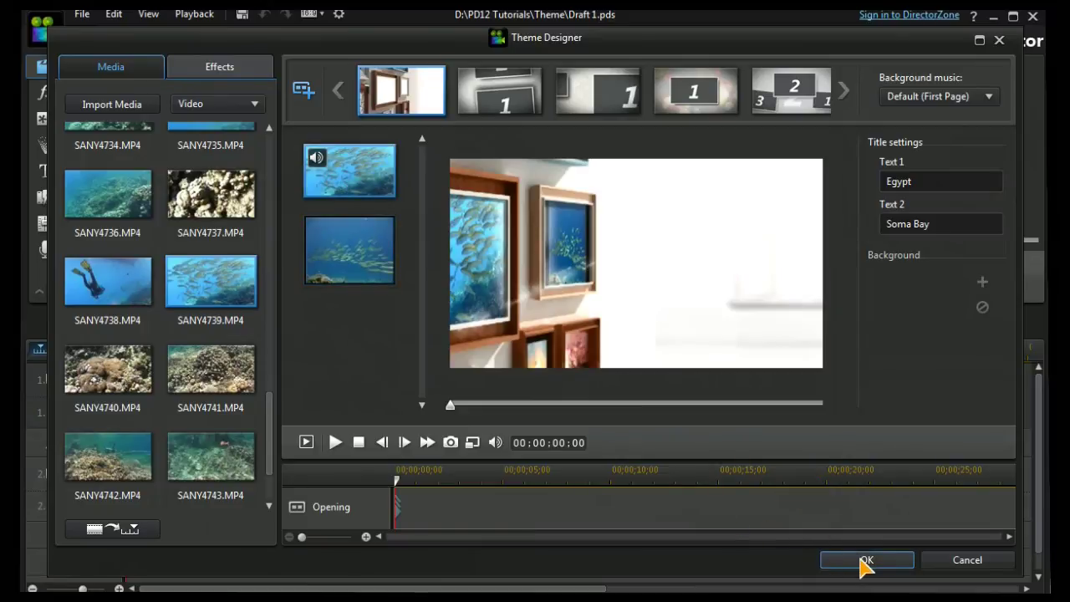
left_click(866, 561)
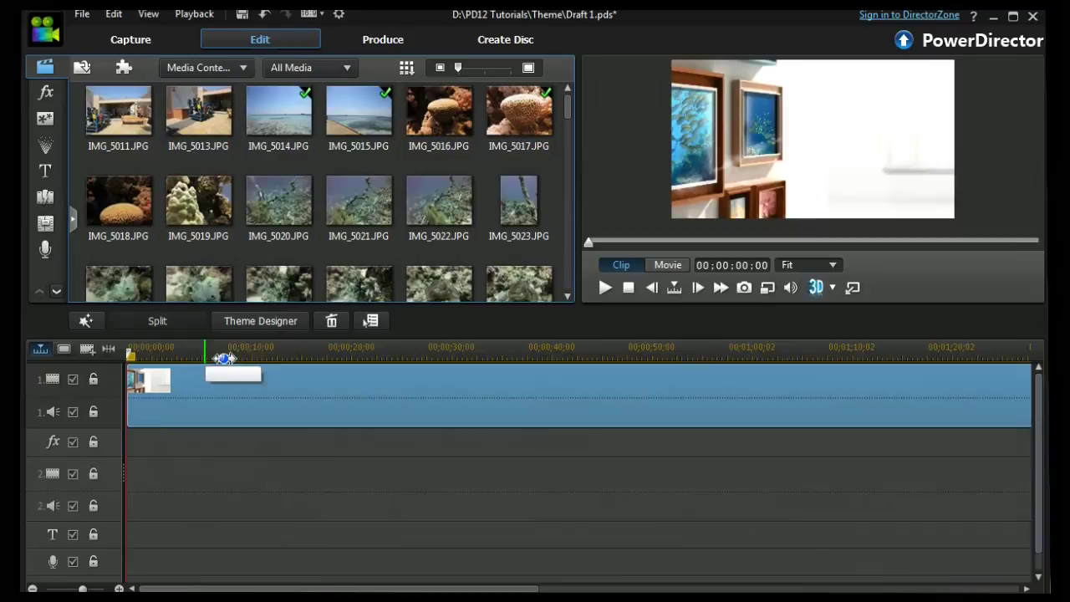
Play the movie's start, pause on the Egypt Soma Bay title, then select the theme clip
left_click_drag(313, 355, 239, 356)
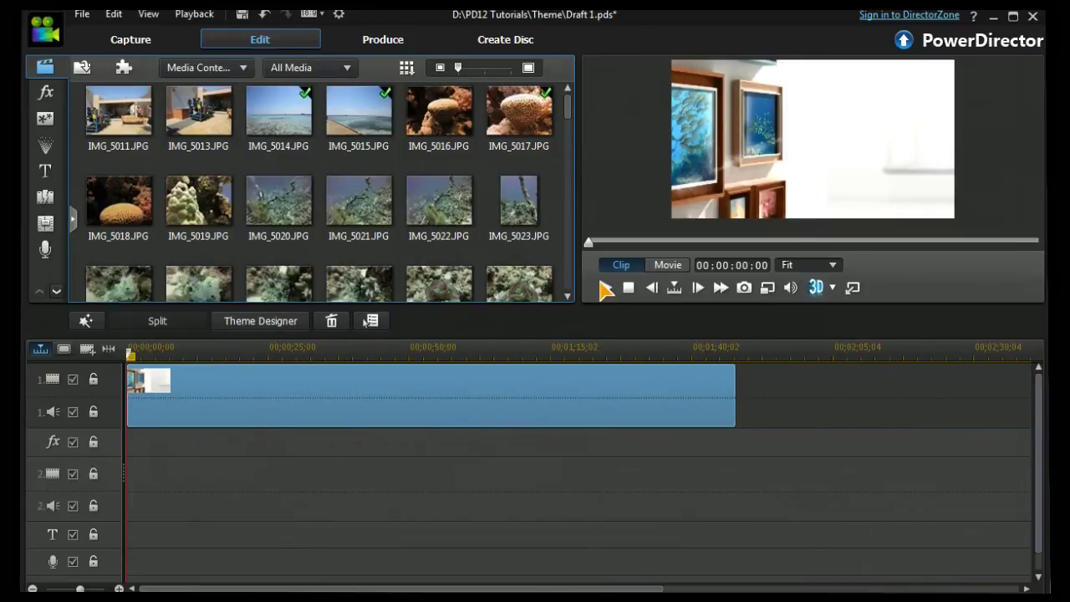
left_click(605, 288)
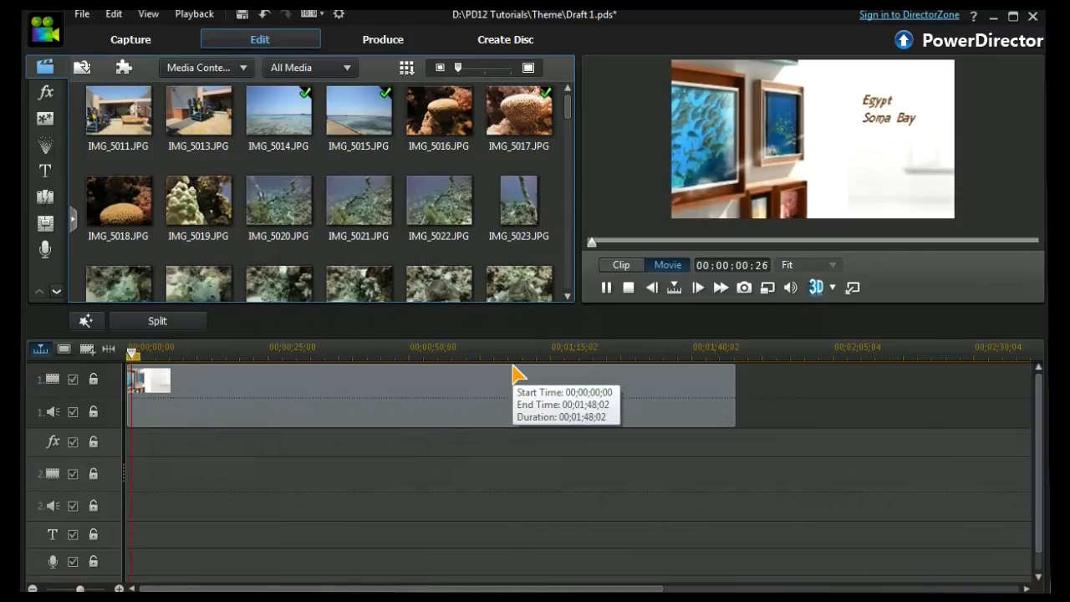
left_click(606, 287)
left_click(430, 399)
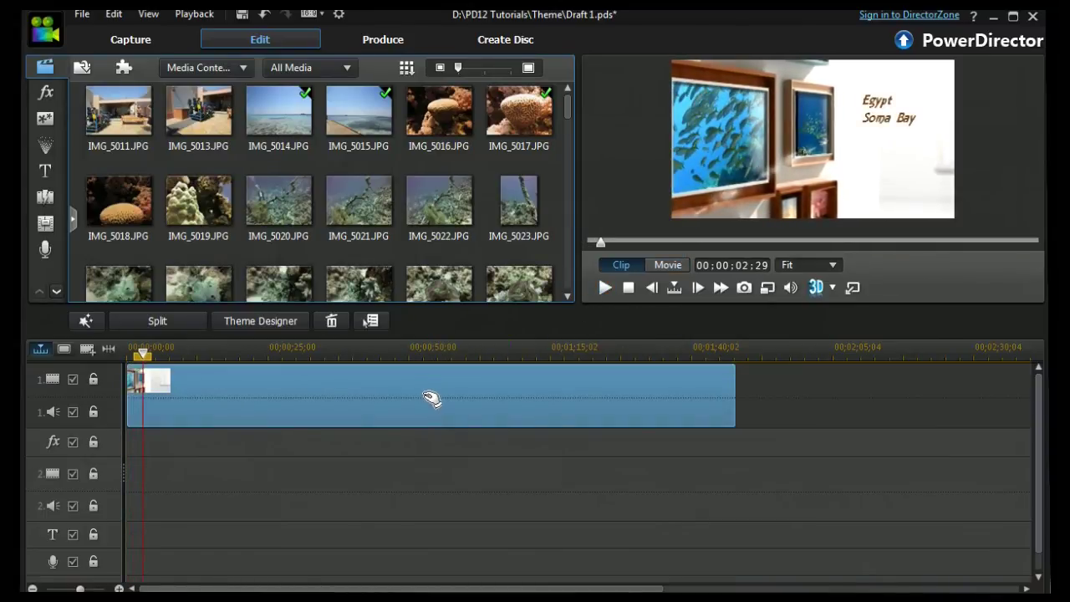